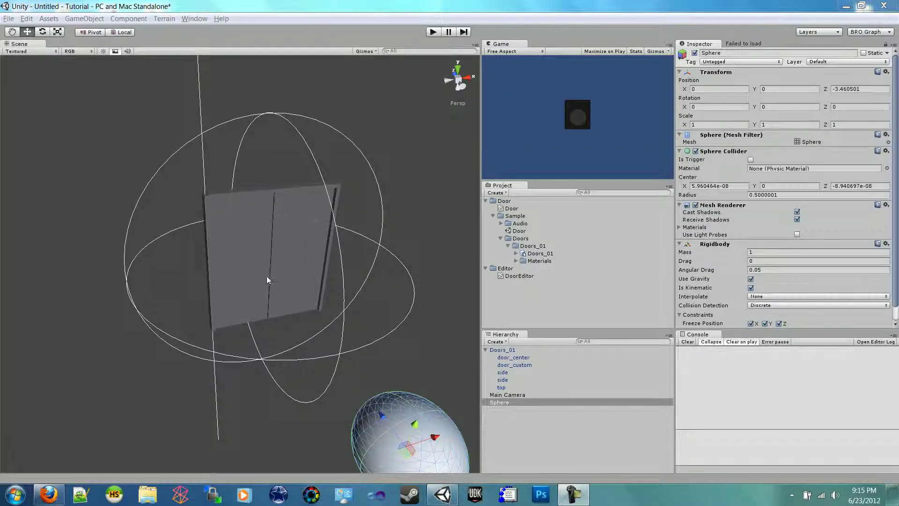
# Play-test the door by pushing the sphere into it, then stop play mode to reset.
pyautogui.click(434, 32)
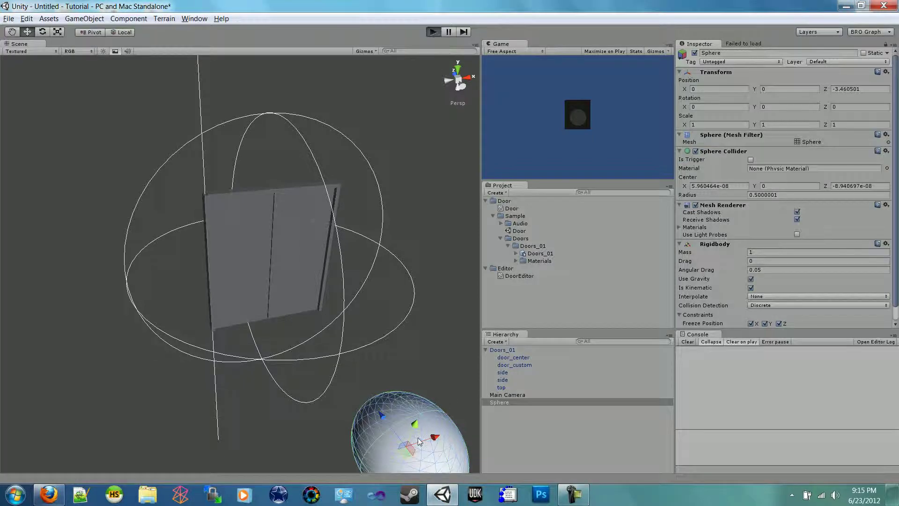
pyautogui.moveTo(419, 441); pyautogui.dragTo(385, 421)
pyautogui.click(433, 32)
# Inspect the door's door_center and door_custom panels.
pyautogui.click(289, 221)
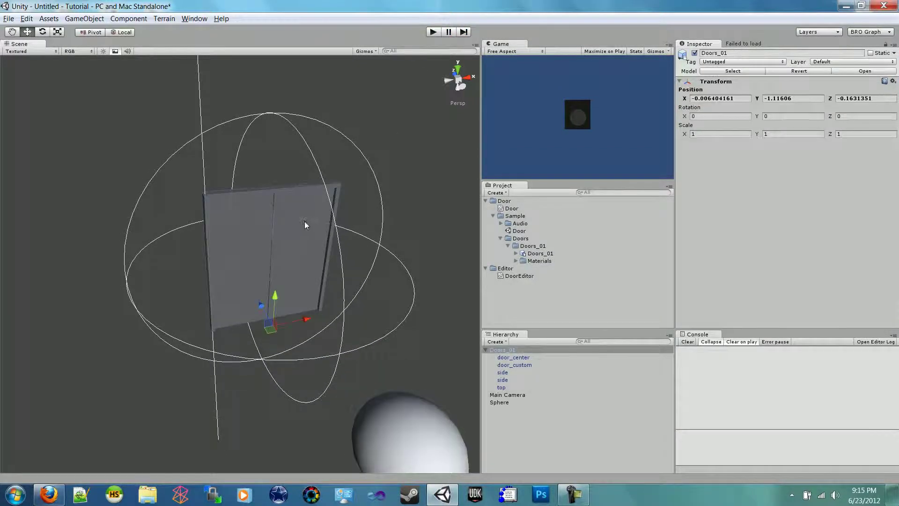
pyautogui.click(305, 226)
pyautogui.click(258, 225)
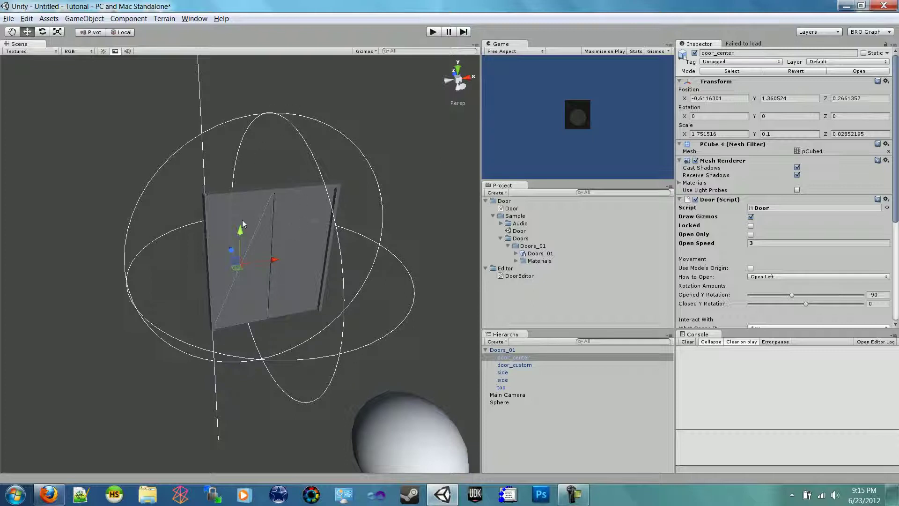
pyautogui.click(308, 217)
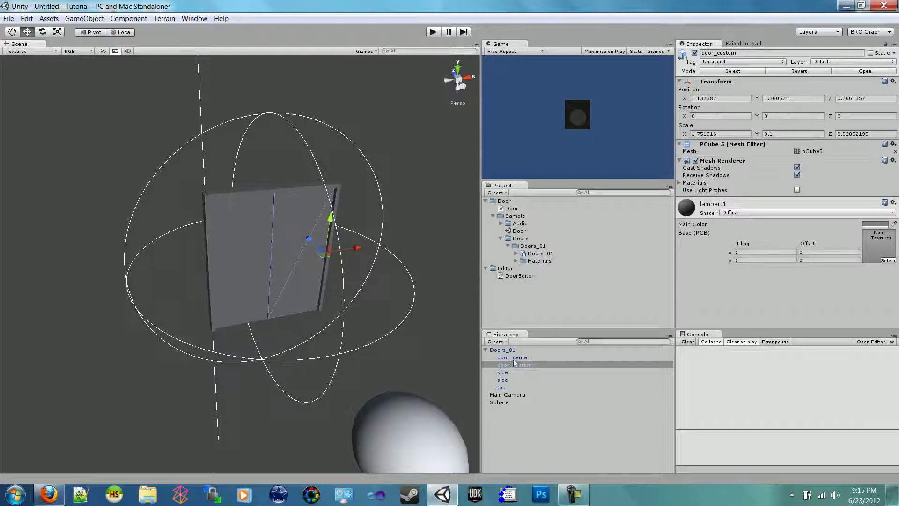
# Add the Door script to door_custom and turn on Use Models Origin.
pyautogui.moveTo(514, 208); pyautogui.dragTo(731, 314)
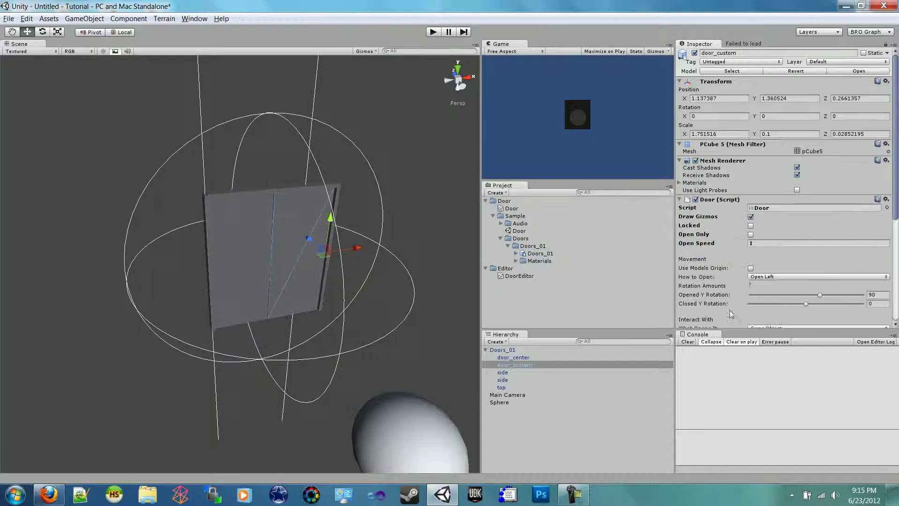
pyautogui.keyDown('alt'); pyautogui.moveTo(346, 210); pyautogui.dragTo(255, 209); pyautogui.keyUp('alt')
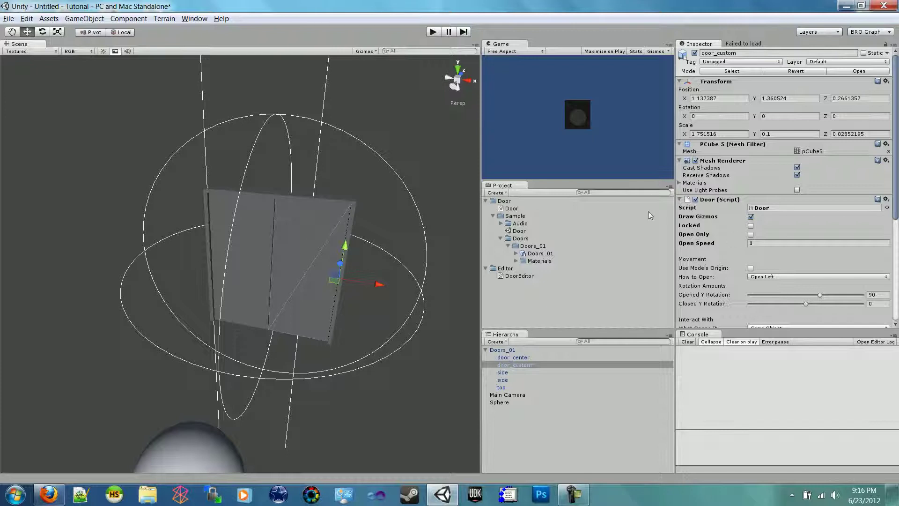
pyautogui.scroll(-3, 726, 234)
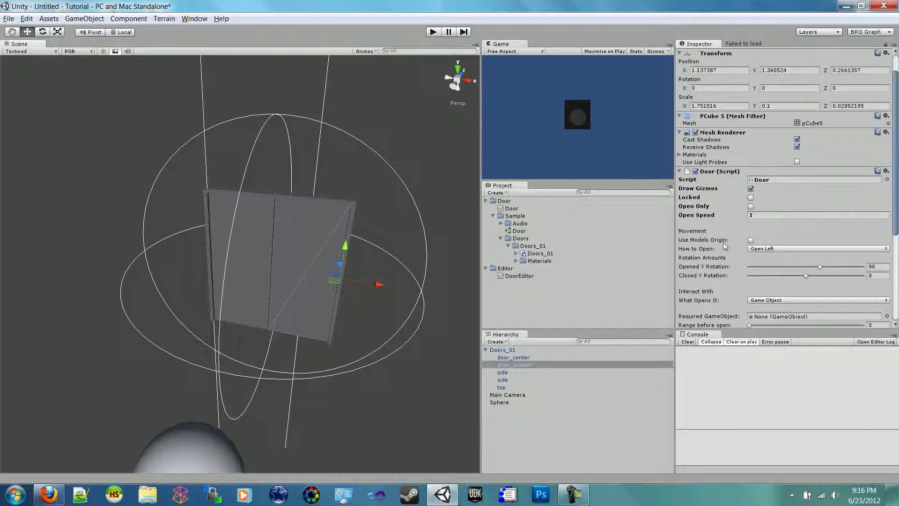
pyautogui.click(750, 240)
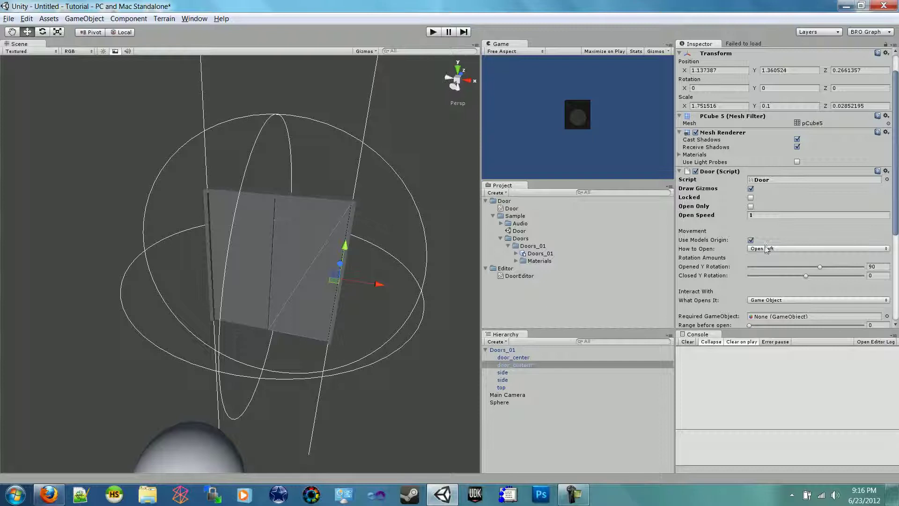
# Try Open Right and Open Front for How to Open, then settle on Open Left.
pyautogui.click(755, 252)
pyautogui.click(775, 269)
pyautogui.click(773, 248)
pyautogui.click(780, 282)
pyautogui.click(772, 249)
pyautogui.click(775, 257)
# Set door_custom's Open Speed to 3.
pyautogui.click(761, 215)
pyautogui.write('3')
pyautogui.press('Return')
pyautogui.scroll(-3, 725, 212)
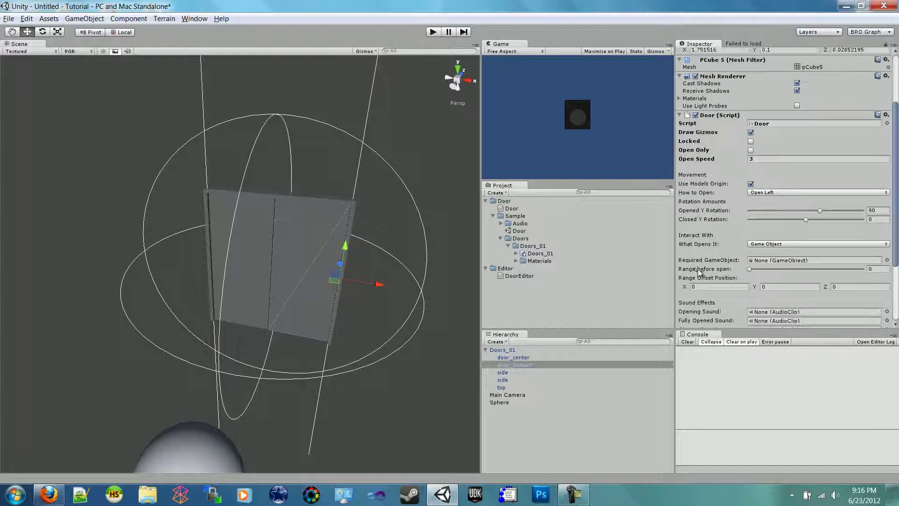
pyautogui.scroll(-3, 716, 229)
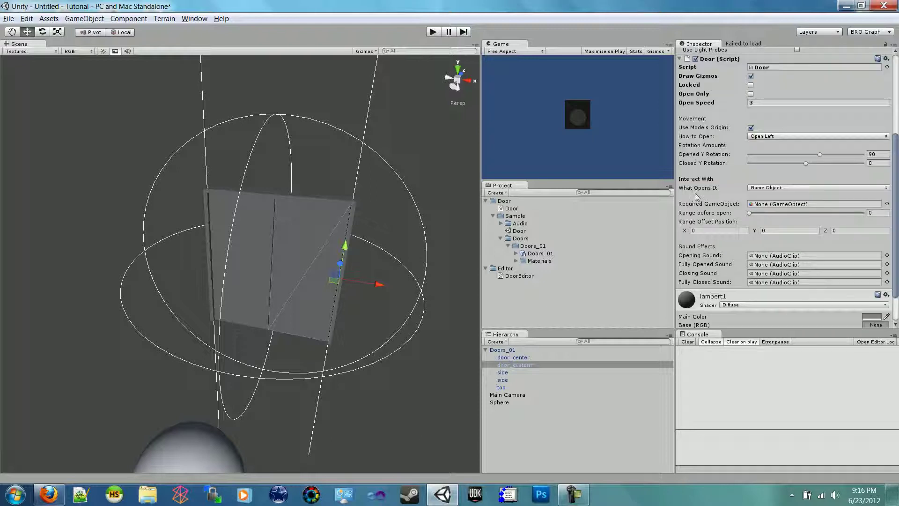
# Set Range before open to 2.5 and shift Range Offset Position X to -1.24.
pyautogui.moveTo(696, 215); pyautogui.dragTo(719, 216)
pyautogui.click(239, 207)
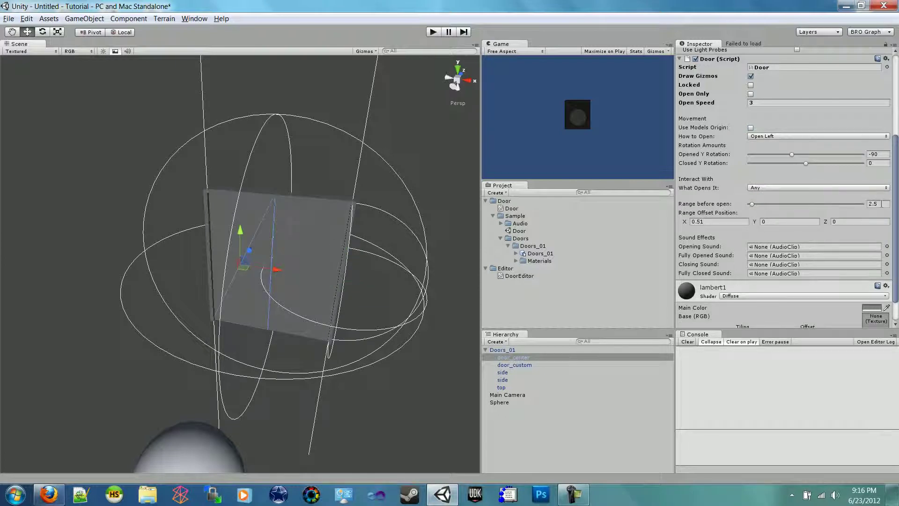
pyautogui.click(321, 238)
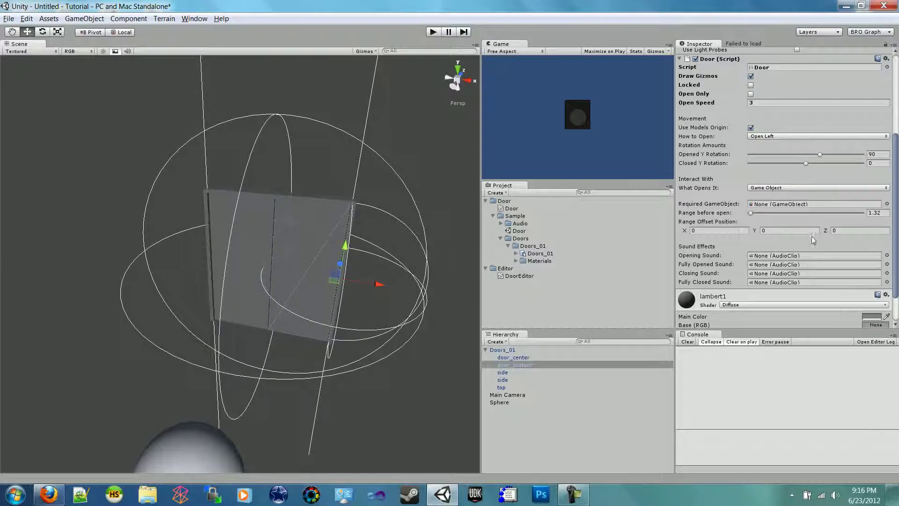
pyautogui.write('2.5')
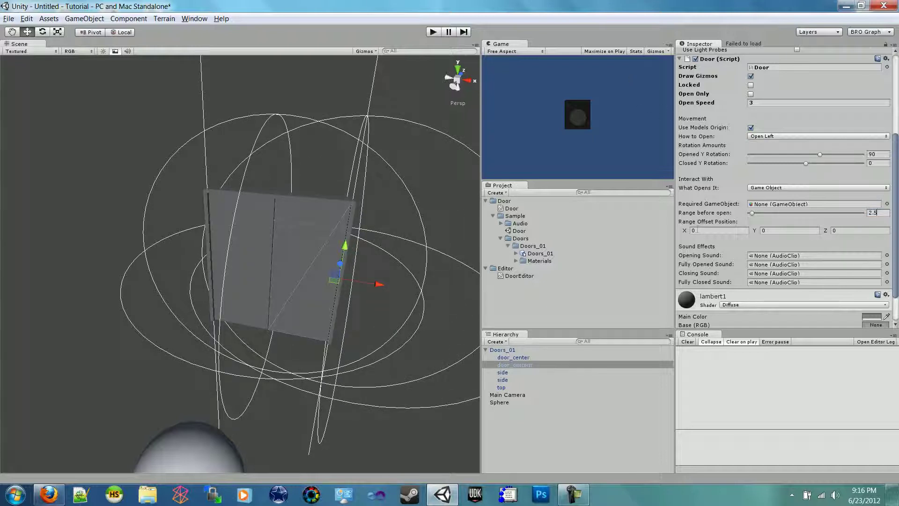
pyautogui.moveTo(685, 230); pyautogui.dragTo(665, 231)
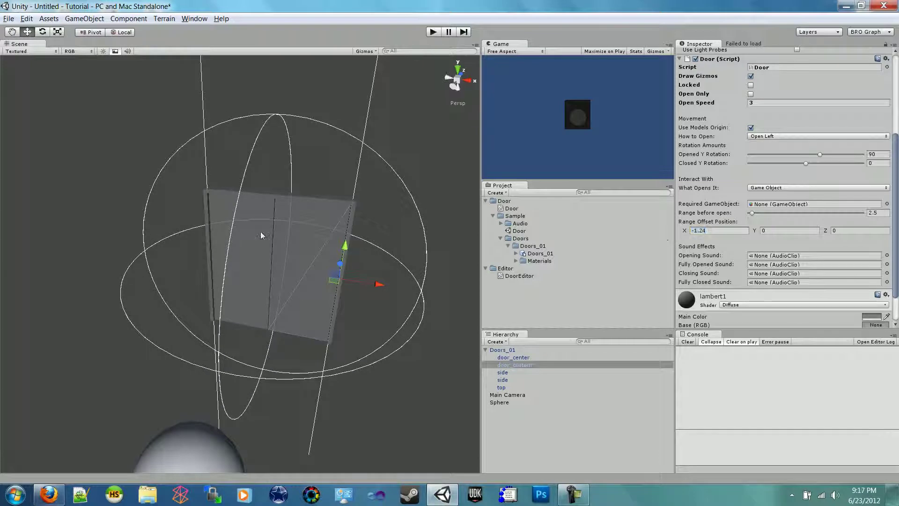
pyautogui.moveTo(132, 262)
pyautogui.keyDown('alt'); pyautogui.mouseDown()
pyautogui.moveTo(233, 255)
pyautogui.moveTo(133, 259)
pyautogui.mouseUp(); pyautogui.keyUp('alt')
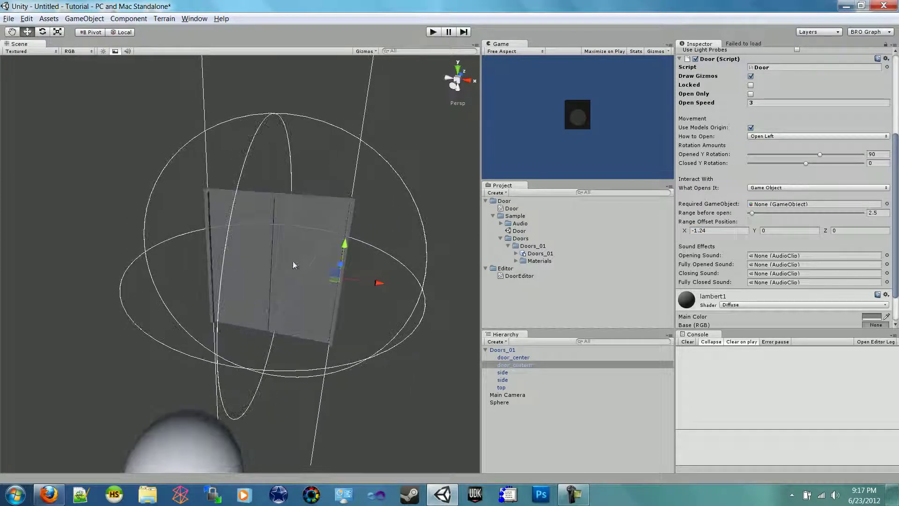
pyautogui.click(251, 229)
# Select door_custom and bring its Door (Script) settings into view.
pyautogui.scroll(3, 747, 159)
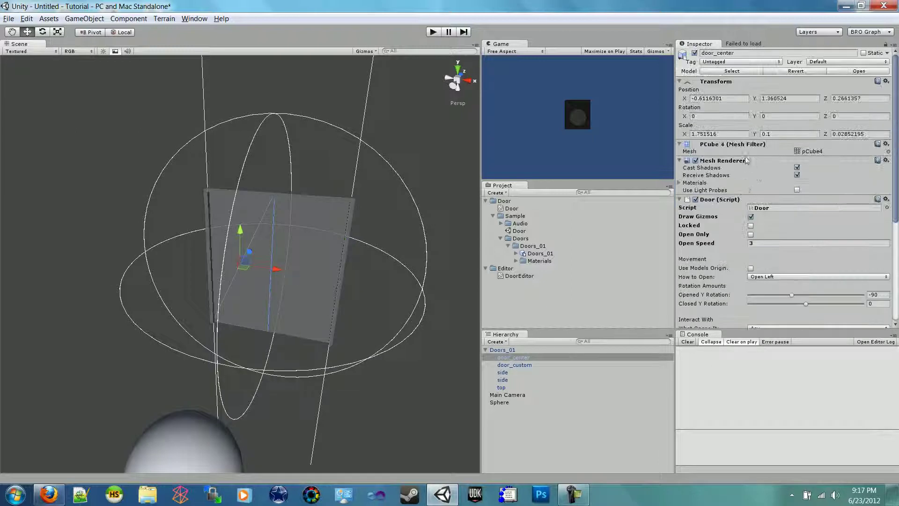
pyautogui.click(750, 214)
pyautogui.click(311, 226)
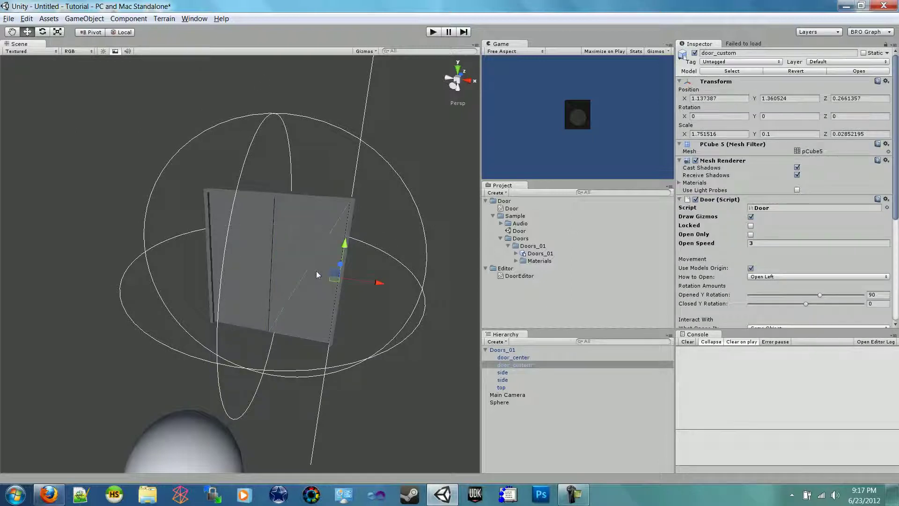
pyautogui.keyDown('alt'); pyautogui.moveTo(369, 225); pyautogui.dragTo(370, 224); pyautogui.keyUp('alt')
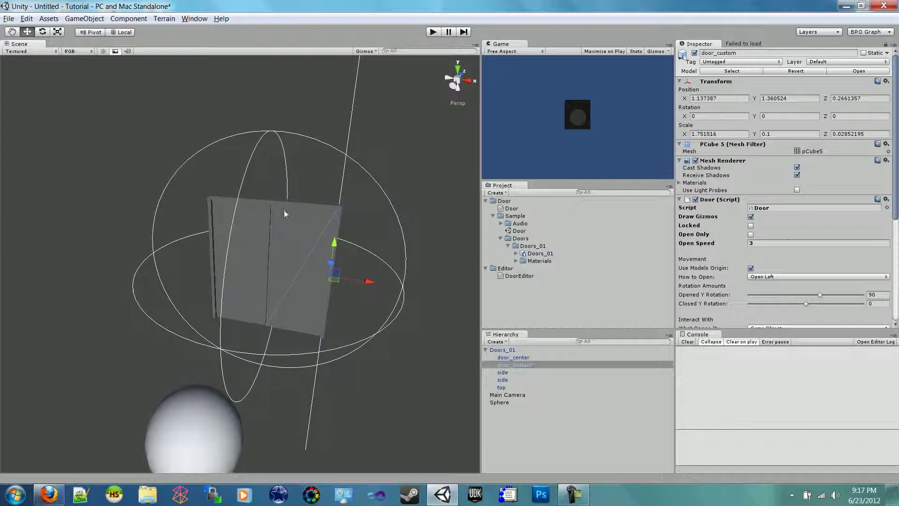
pyautogui.scroll(-2, 788, 238)
pyautogui.scroll(-2, 787, 239)
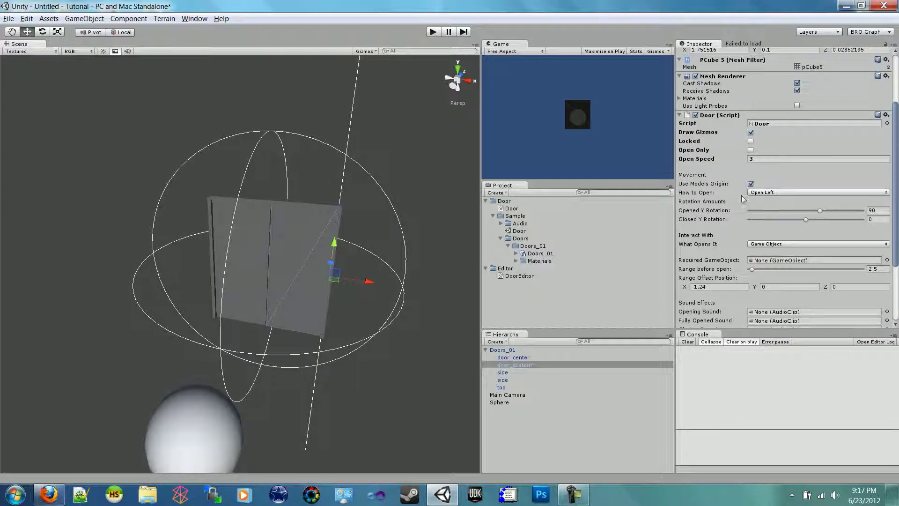
pyautogui.scroll(-2, 742, 207)
# Set What Opens It to Any, then select the Sphere.
pyautogui.click(786, 189)
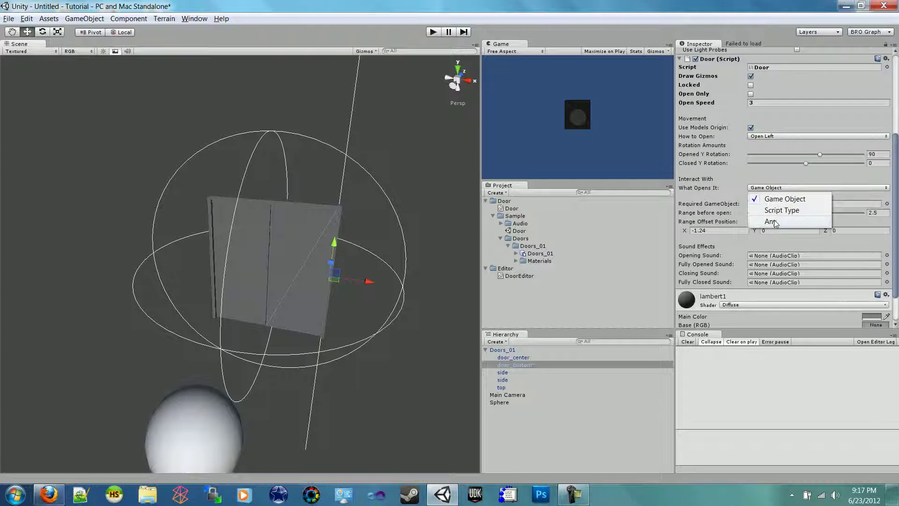
pyautogui.click(775, 221)
pyautogui.click(773, 188)
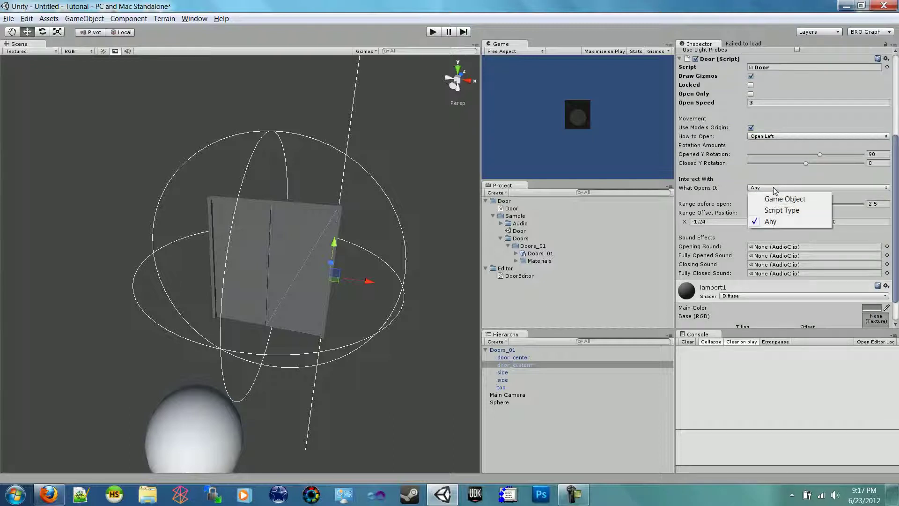
pyautogui.click(732, 188)
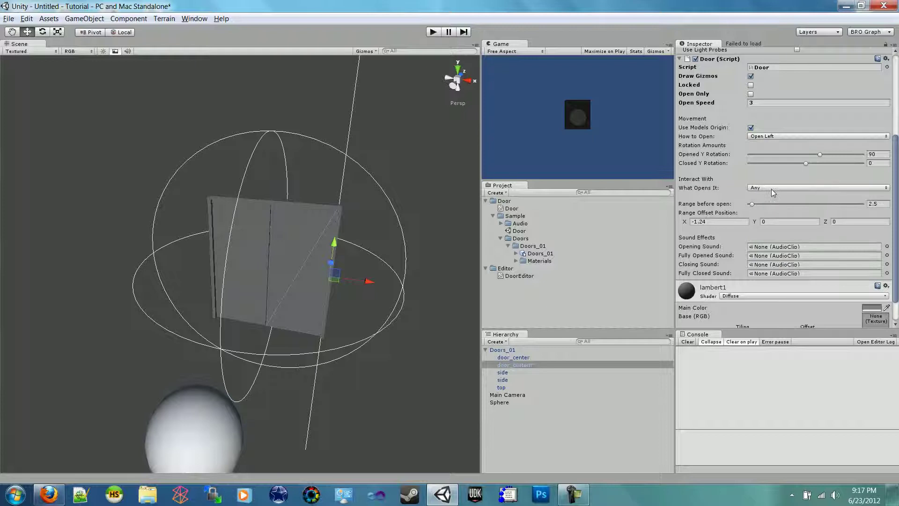
pyautogui.click(183, 420)
pyautogui.scroll(-4, 262, 370)
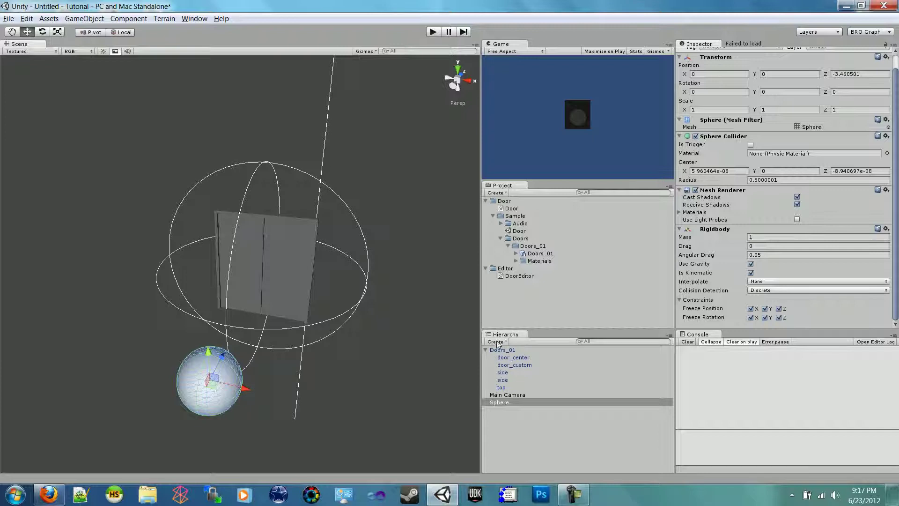
# Play-test door_custom by dragging the sphere into the door, then stop play mode.
pyautogui.click(296, 262)
pyautogui.click(292, 297)
pyautogui.scroll(2, 294, 301)
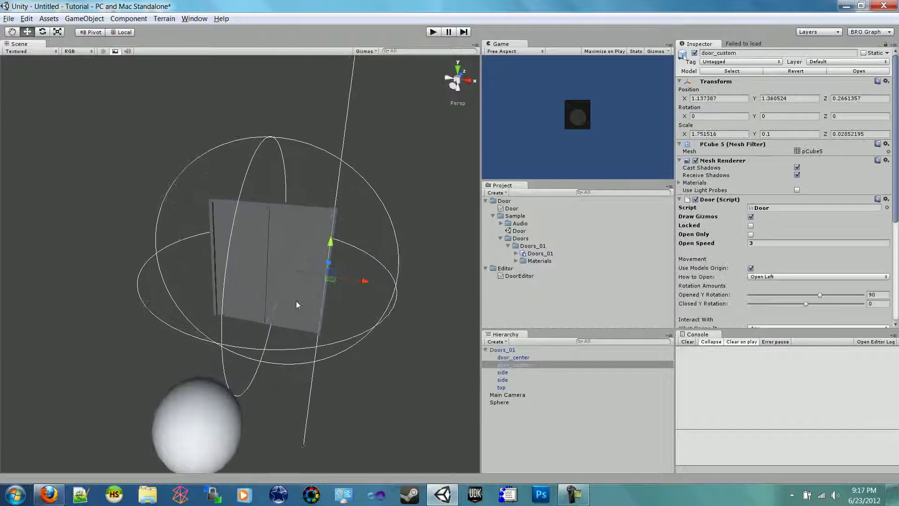
pyautogui.click(432, 31)
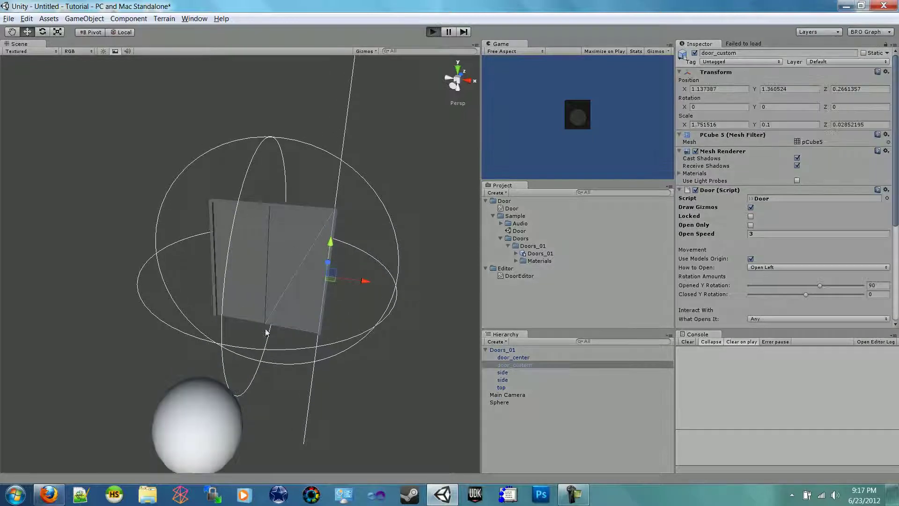
pyautogui.click(210, 395)
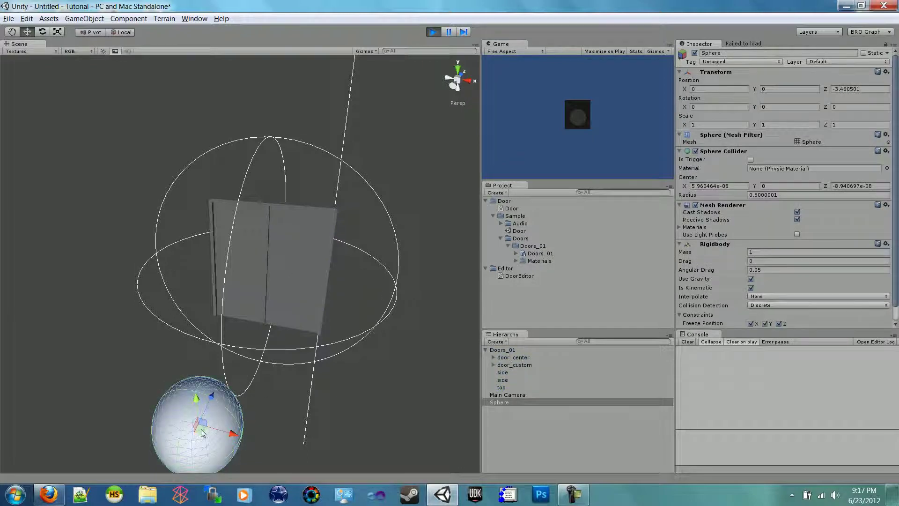
pyautogui.moveTo(202, 432); pyautogui.dragTo(163, 437)
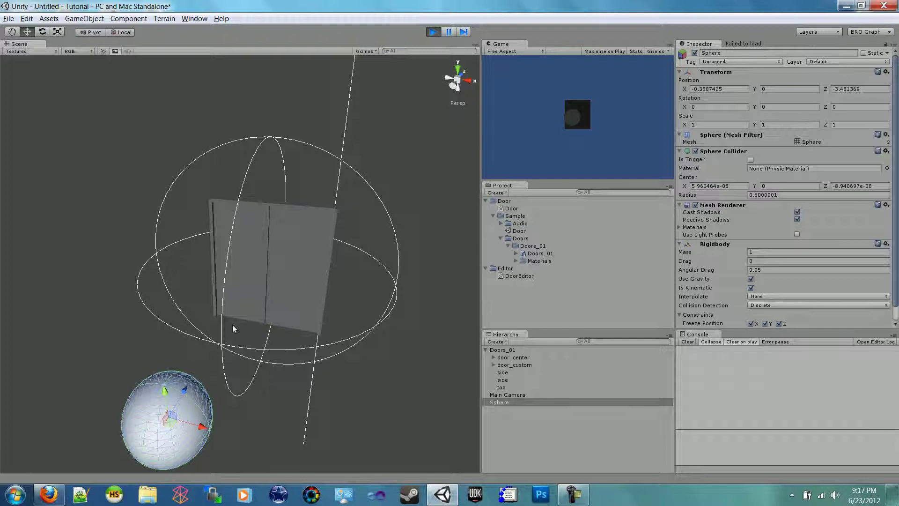
pyautogui.click(433, 32)
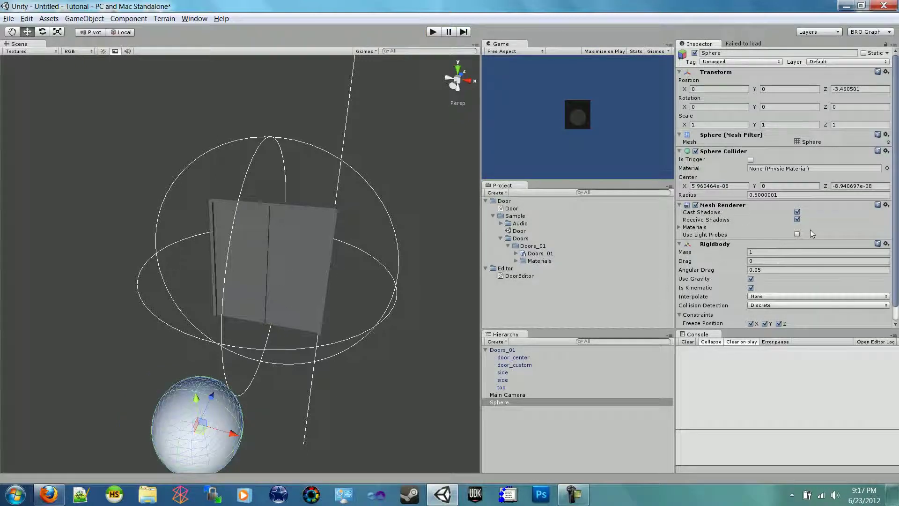
# Reselect door_custom to show its Door script settings again.
pyautogui.scroll(-1, 731, 238)
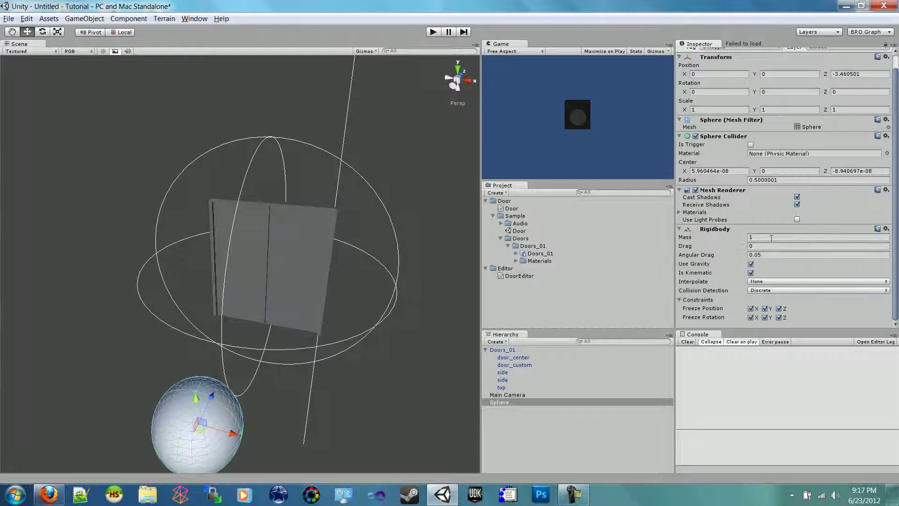
pyautogui.scroll(1, 754, 225)
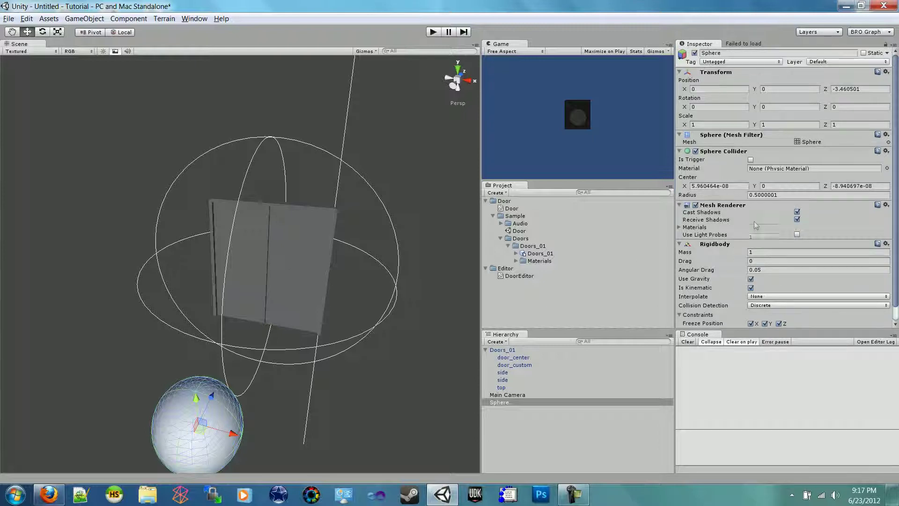
pyautogui.click(298, 266)
pyautogui.click(306, 253)
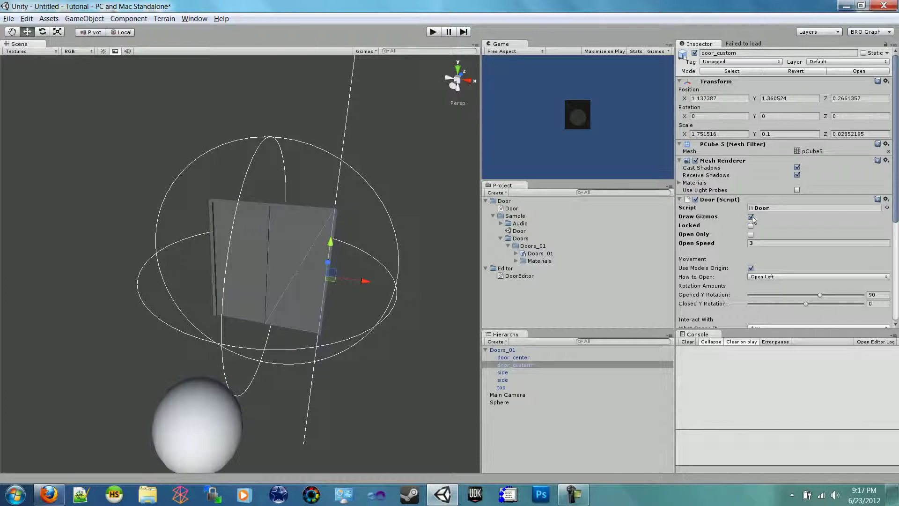
# Turn off door_custom's Draw Gizmos and select the whole Doors_01 door.
pyautogui.click(751, 218)
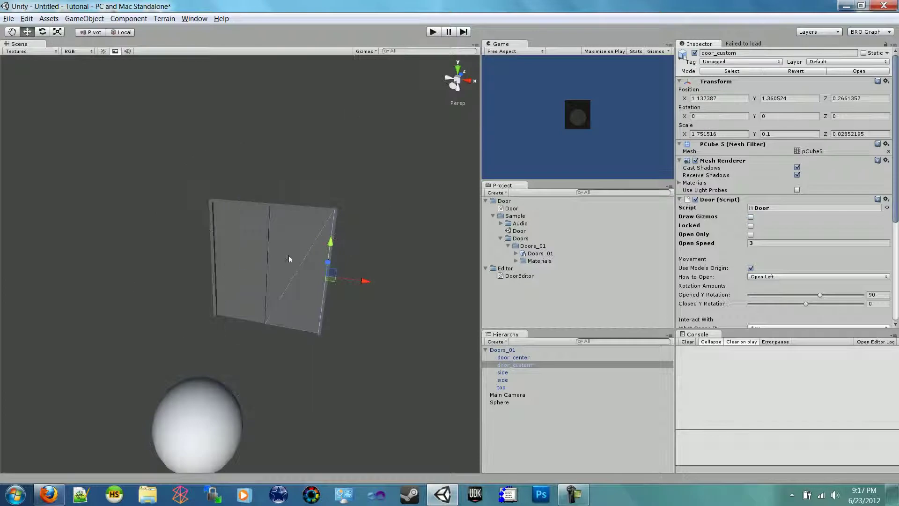
pyautogui.click(501, 350)
pyautogui.click(486, 349)
pyautogui.scroll(-3, 300, 304)
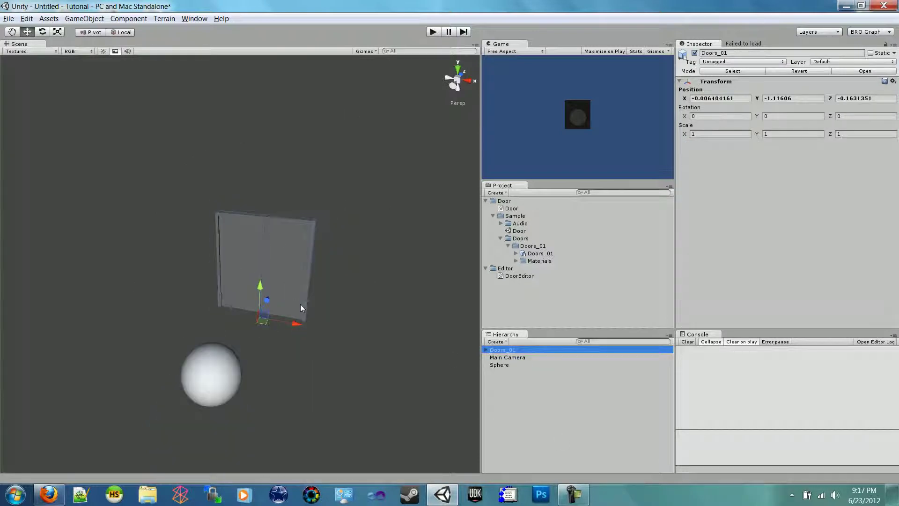
# Duplicate Doors_01 twice, placing one copy on each side of the original.
pyautogui.hotkey('ctrl', 'd')
pyautogui.moveTo(298, 322); pyautogui.dragTo(411, 330)
pyautogui.hotkey('ctrl', 'd')
pyautogui.keyDown('alt'); pyautogui.moveTo(190, 335); pyautogui.dragTo(268, 323); pyautogui.keyUp('alt')
# Check the middle and left doors' panels, then move the sphere left and forward.
pyautogui.click(235, 274)
pyautogui.click(270, 248)
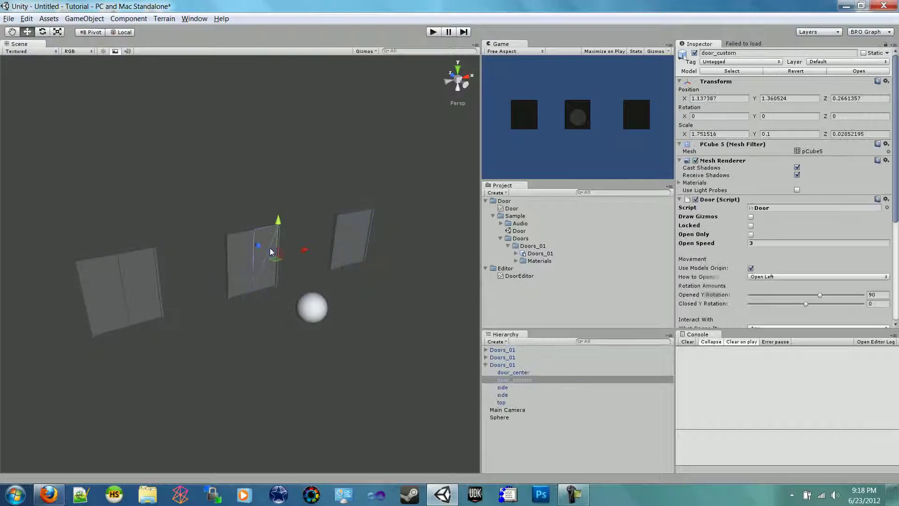
pyautogui.click(240, 256)
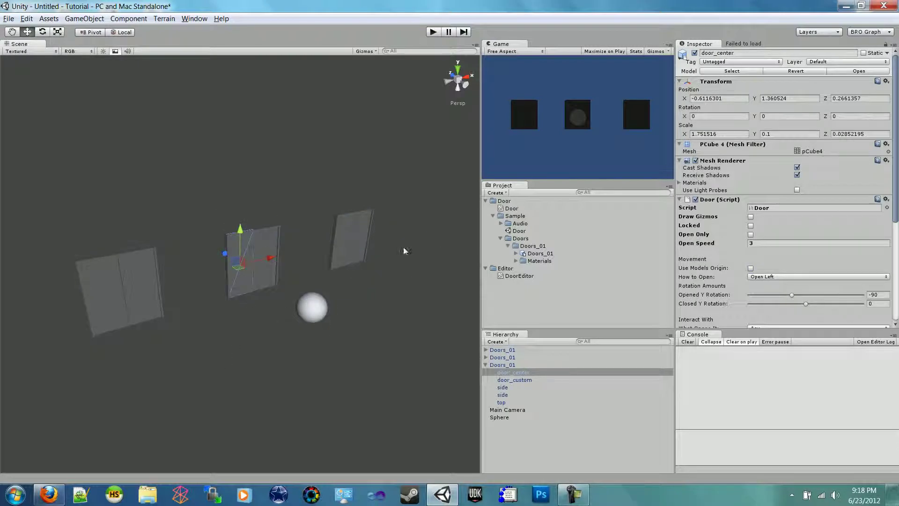
pyautogui.click(106, 288)
pyautogui.click(109, 297)
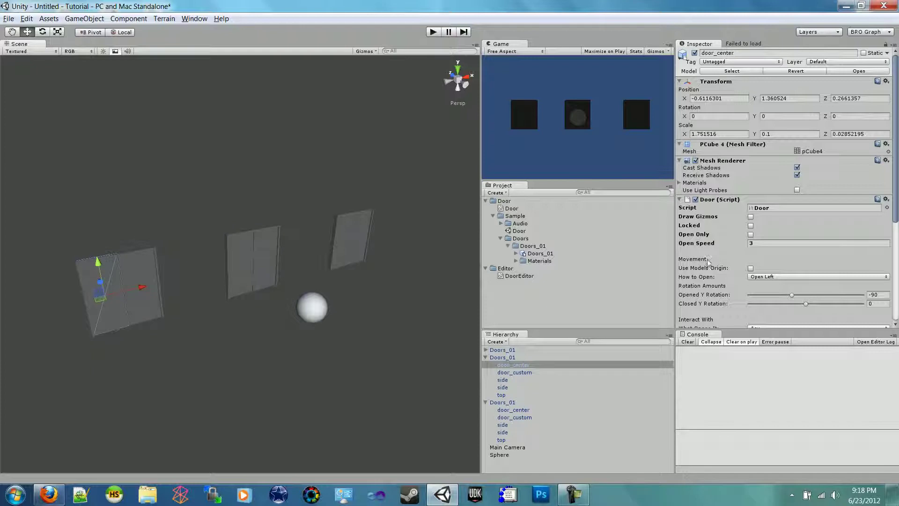
pyautogui.click(313, 312)
pyautogui.moveTo(315, 315); pyautogui.dragTo(179, 389)
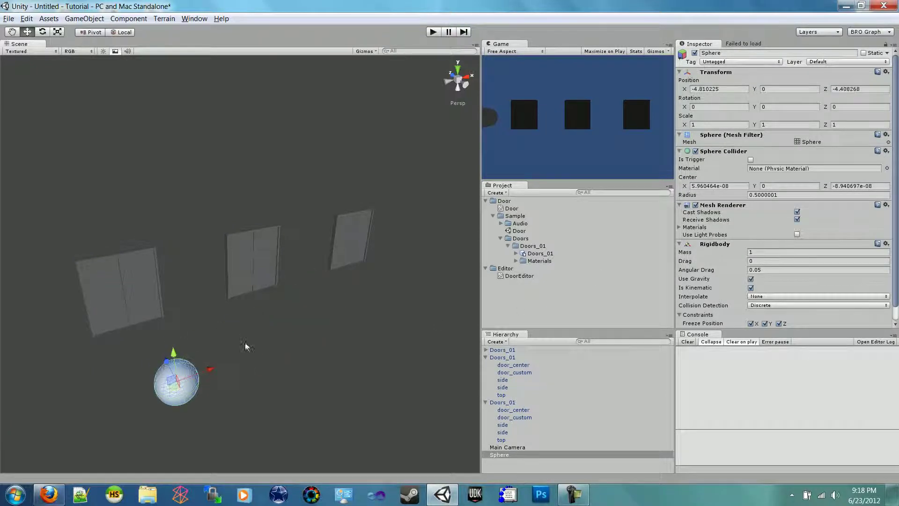
# Duplicate the first Doors_01 door and move the fourth copy further right.
pyautogui.click(352, 229)
pyautogui.click(518, 349)
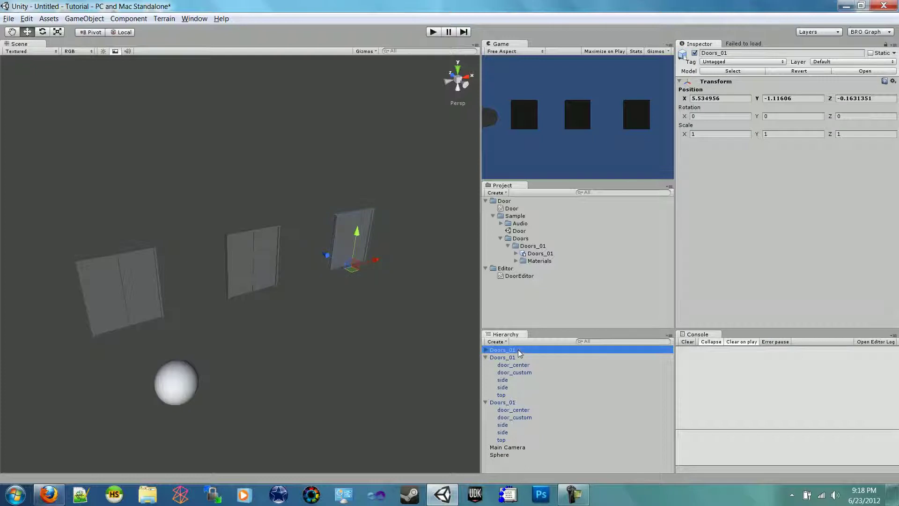
pyautogui.click(391, 301)
pyautogui.click(507, 350)
pyautogui.hotkey('ctrl', 'd')
pyautogui.moveTo(376, 257); pyautogui.dragTo(435, 240)
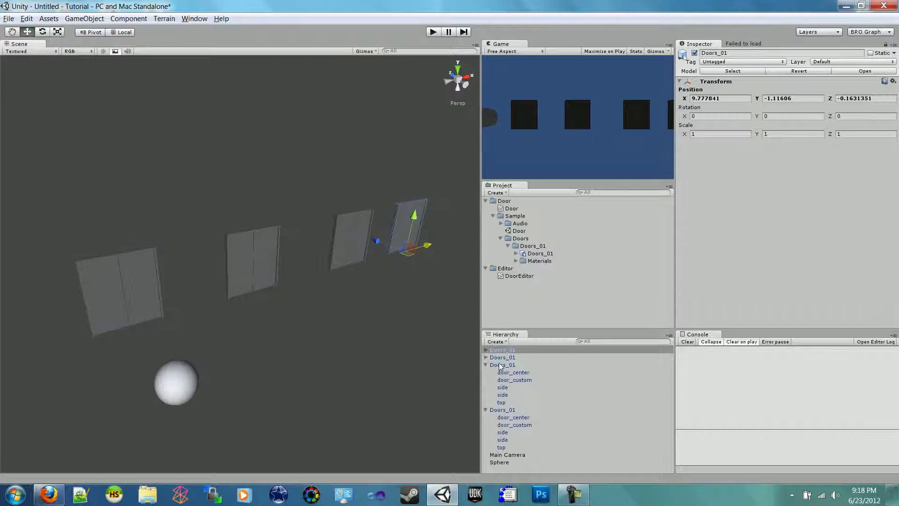
# Reposition each Doors_01 along X to space the four doors evenly in a row.
pyautogui.click(486, 365)
pyautogui.click(485, 372)
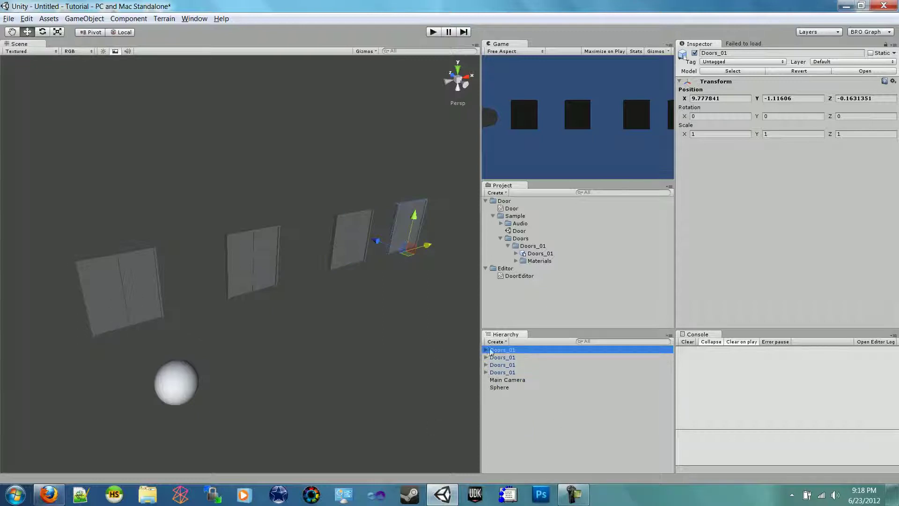
pyautogui.click(510, 373)
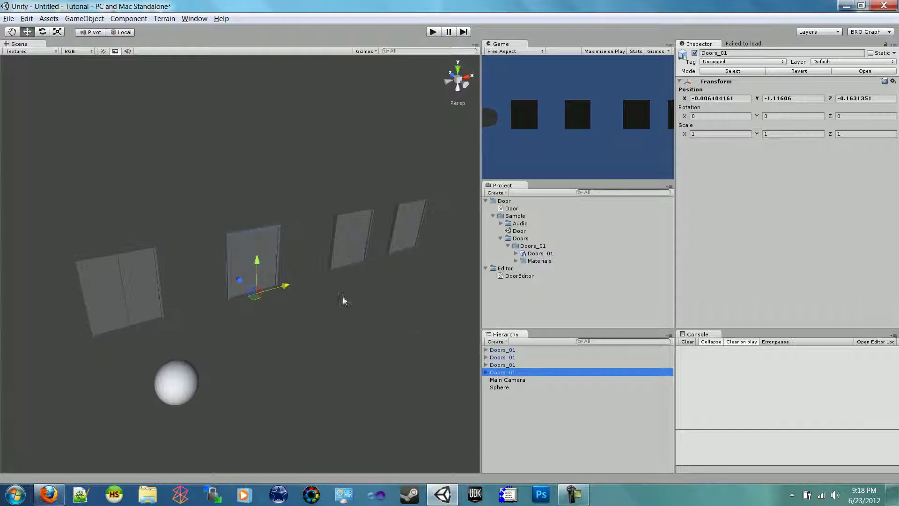
pyautogui.moveTo(285, 286); pyautogui.dragTo(260, 295)
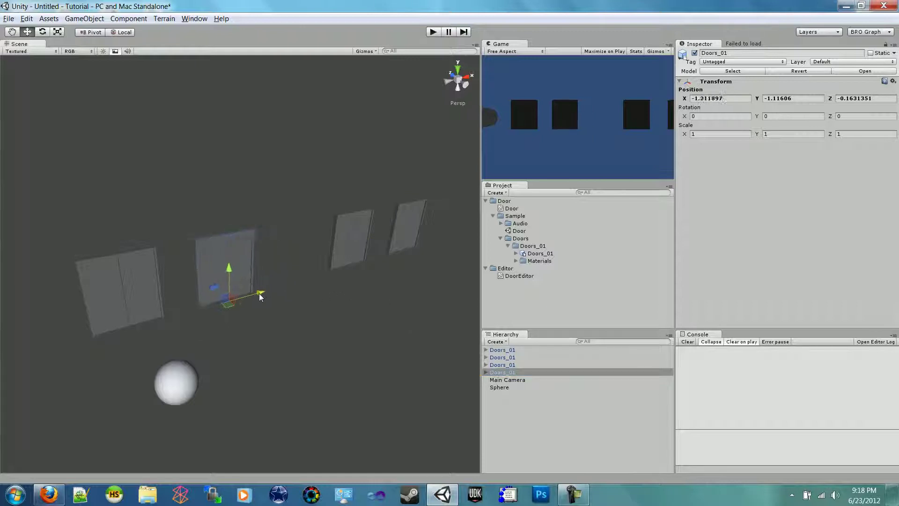
pyautogui.click(510, 365)
pyautogui.moveTo(176, 323); pyautogui.dragTo(115, 340)
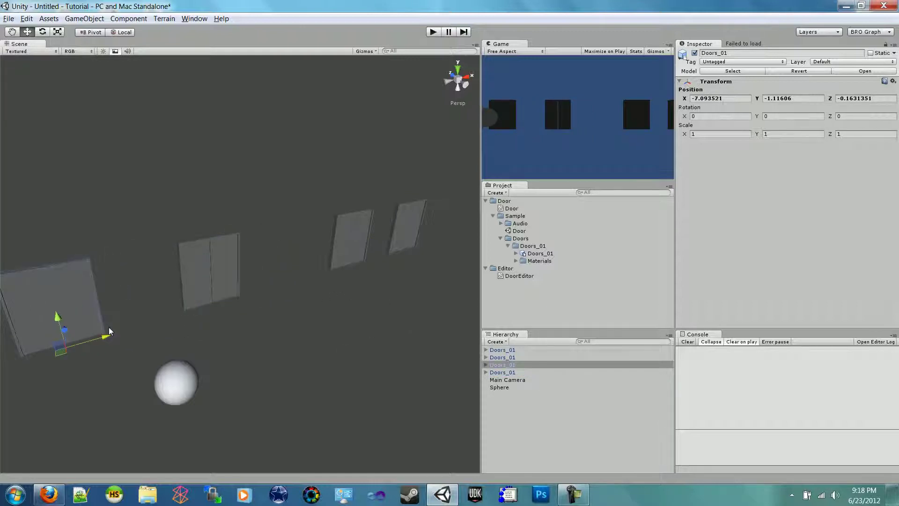
pyautogui.click(510, 358)
pyautogui.moveTo(376, 264); pyautogui.dragTo(334, 267)
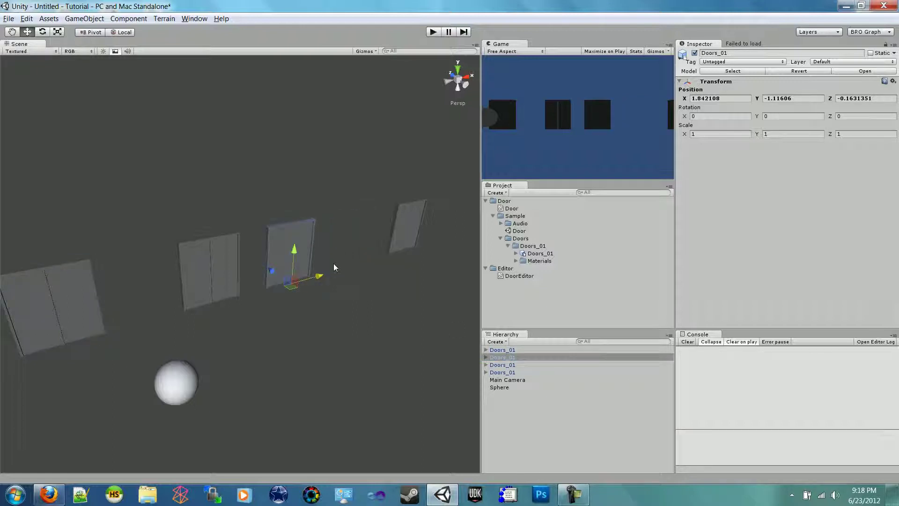
pyautogui.click(515, 350)
pyautogui.moveTo(429, 244); pyautogui.dragTo(387, 255)
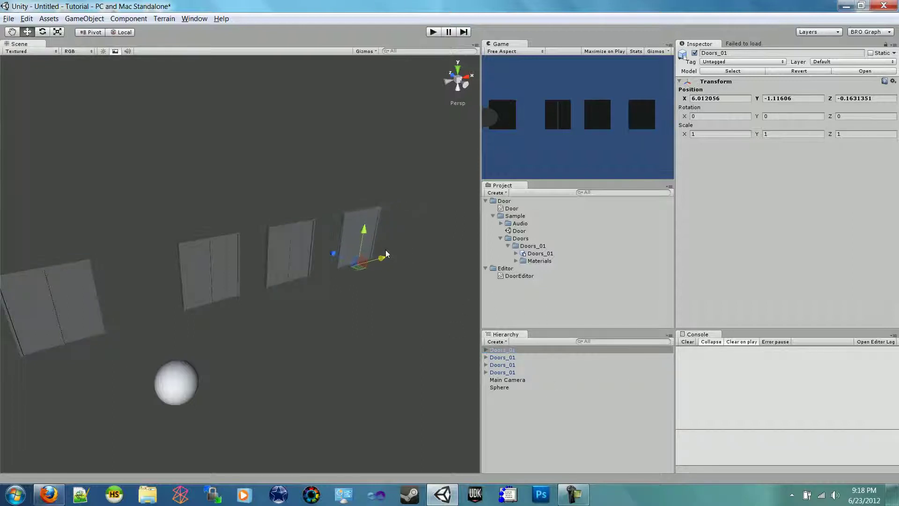
pyautogui.click(262, 302)
pyautogui.keyDown('alt'); pyautogui.moveTo(261, 314); pyautogui.dragTo(315, 321); pyautogui.keyUp('alt')
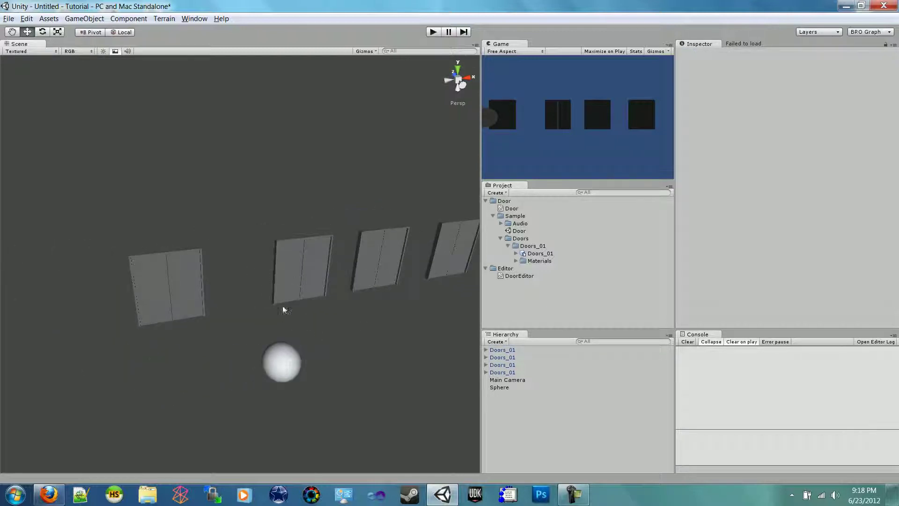
# Nudge the leftmost door into place and select its door_center panel.
pyautogui.click(510, 351)
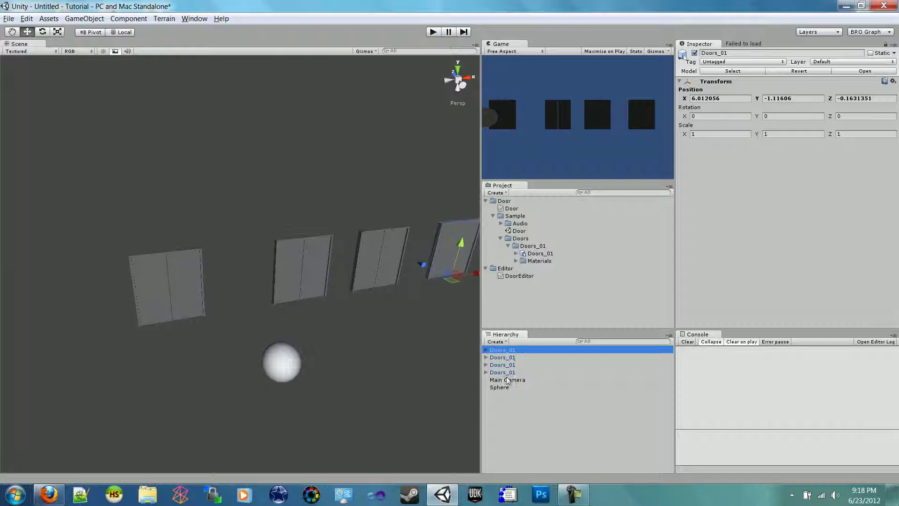
pyautogui.click(507, 373)
pyautogui.click(503, 365)
pyautogui.moveTo(227, 316)
pyautogui.mouseDown()
pyautogui.moveTo(217, 313)
pyautogui.moveTo(240, 314)
pyautogui.mouseUp()
pyautogui.click(261, 322)
pyautogui.click(188, 273)
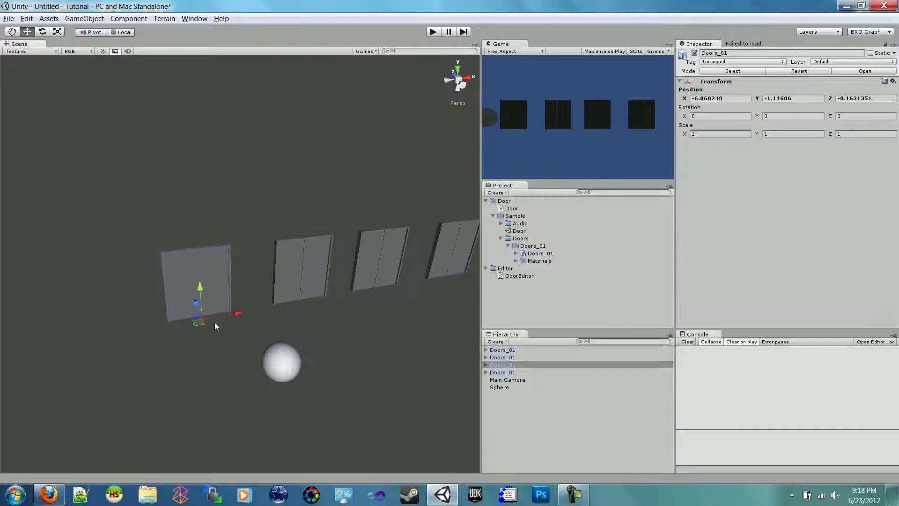
pyautogui.click(184, 268)
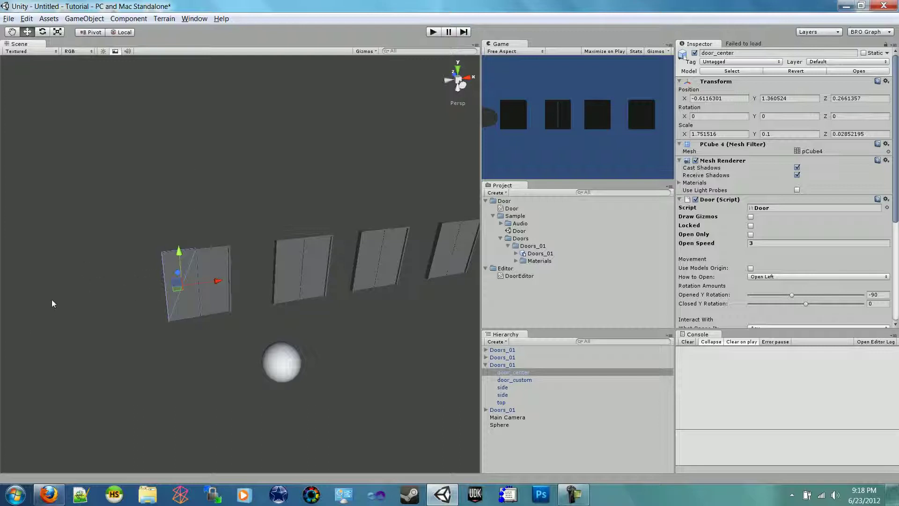
# Set the left door's door_center How to Open to Slide Neg X, slide distances left at 0.
pyautogui.click(808, 276)
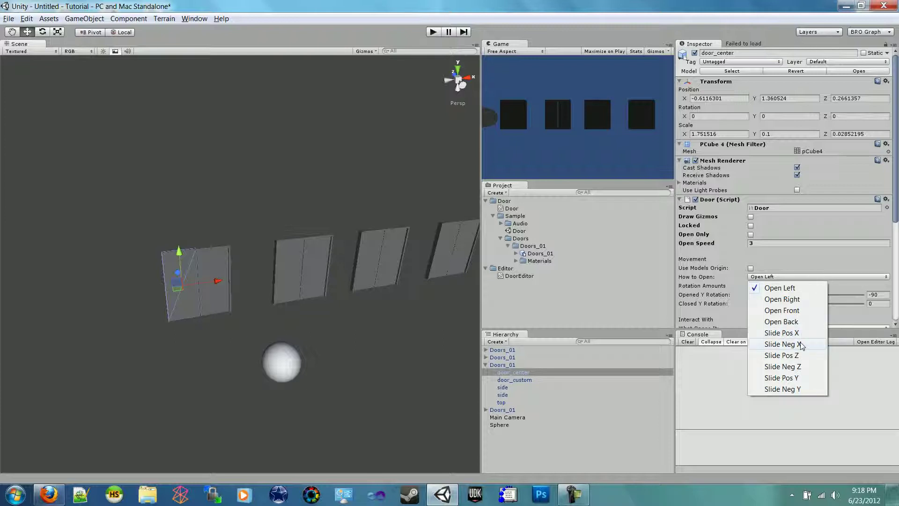
pyautogui.click(781, 344)
pyautogui.keyDown('alt'); pyautogui.moveTo(341, 303); pyautogui.dragTo(286, 281); pyautogui.keyUp('alt')
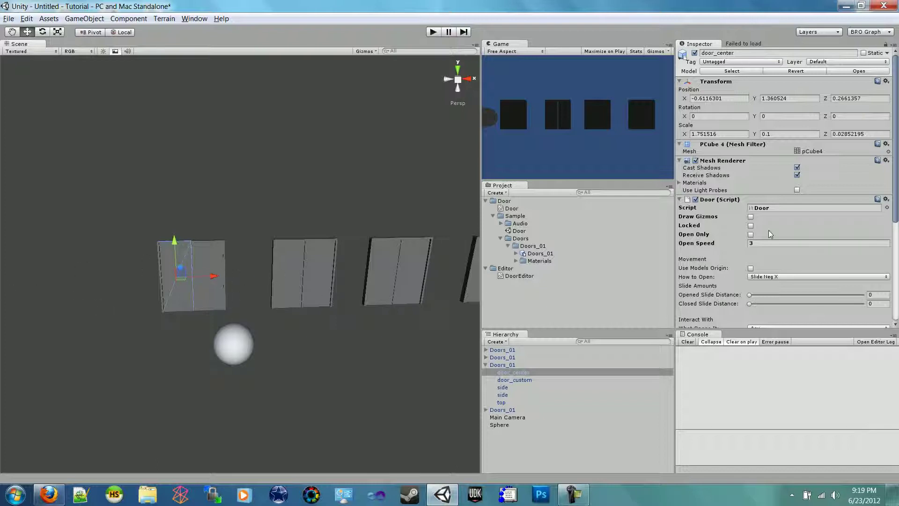
pyautogui.scroll(-3, 769, 229)
pyautogui.click(770, 192)
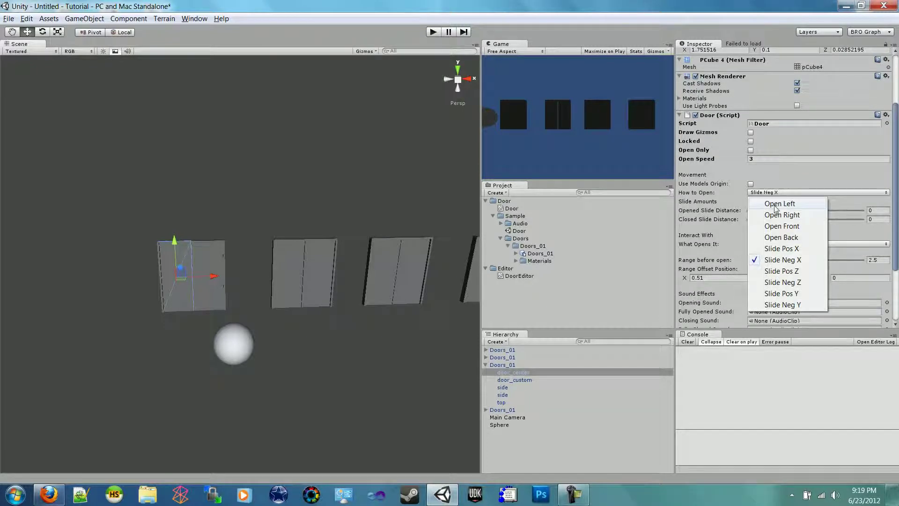
pyautogui.click(776, 205)
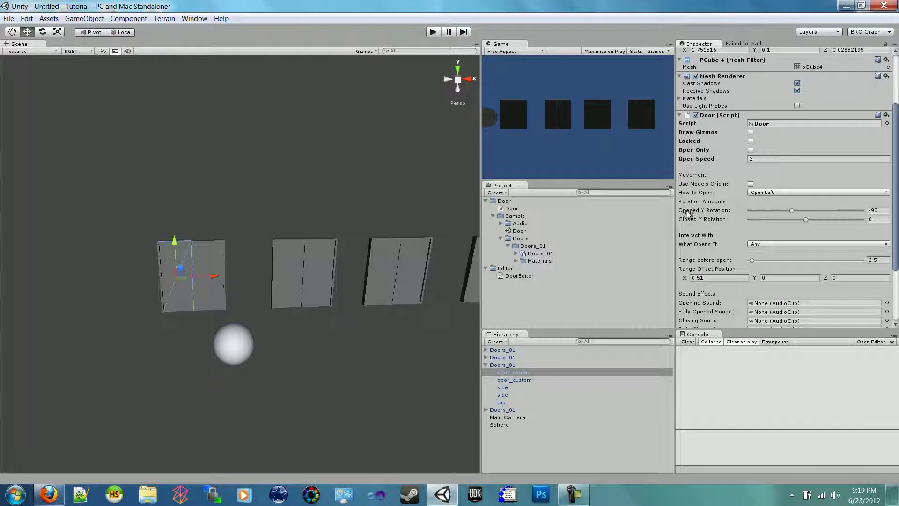
pyautogui.click(753, 193)
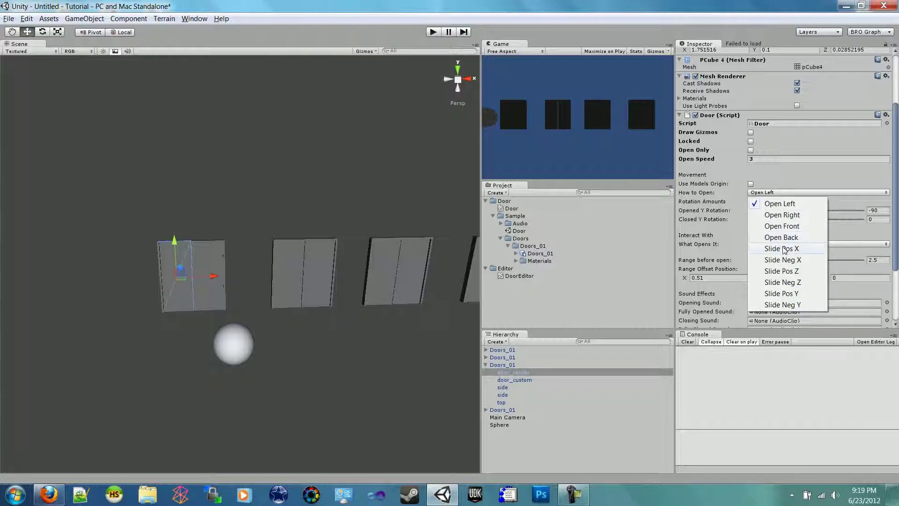
pyautogui.click(804, 262)
pyautogui.click(882, 212)
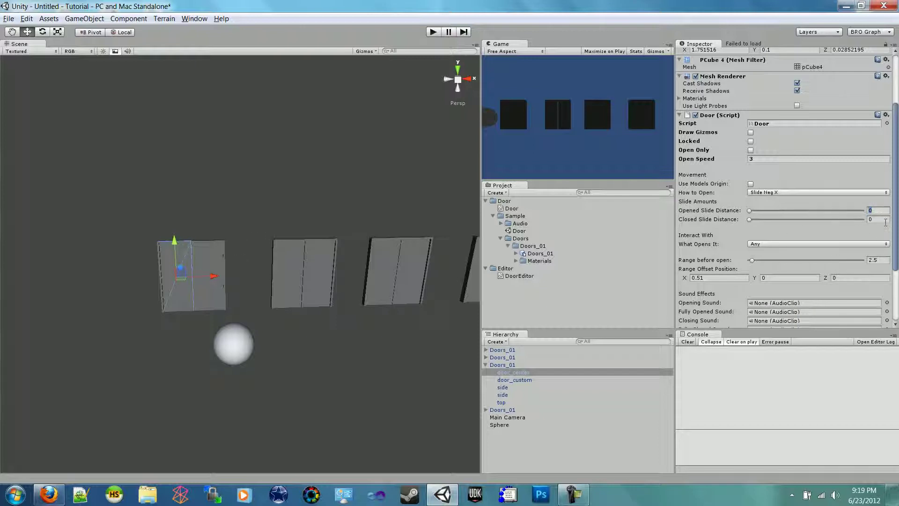
# Preview the panel's slide by dragging it left, then undo the move.
pyautogui.scroll(3, 769, 145)
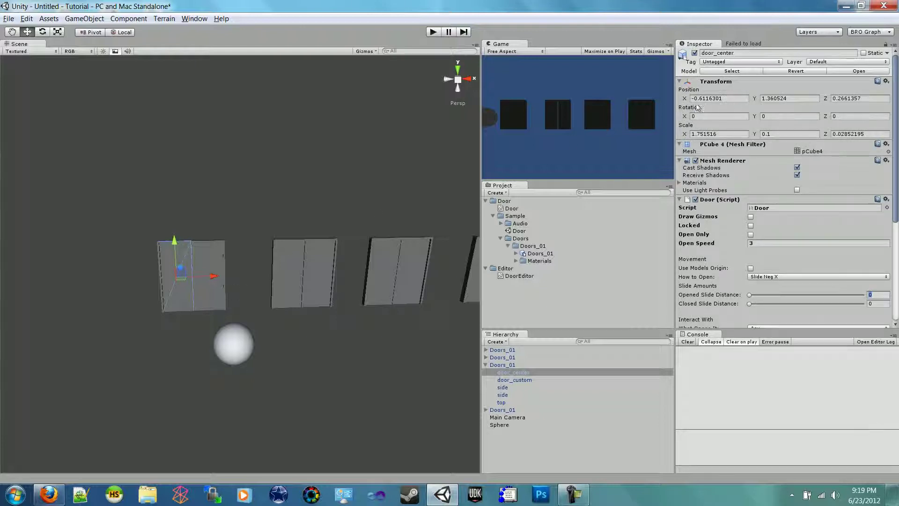
pyautogui.moveTo(217, 278); pyautogui.dragTo(186, 279)
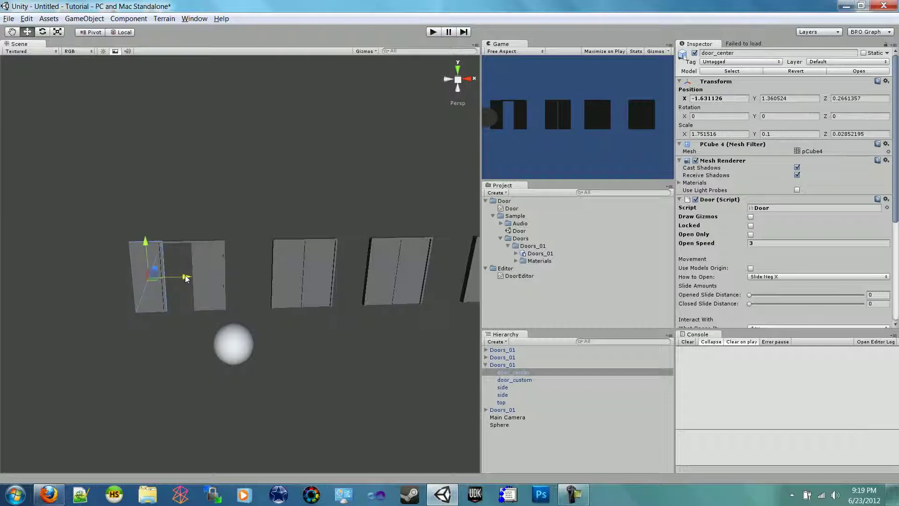
pyautogui.hotkey('ctrl', 'z')
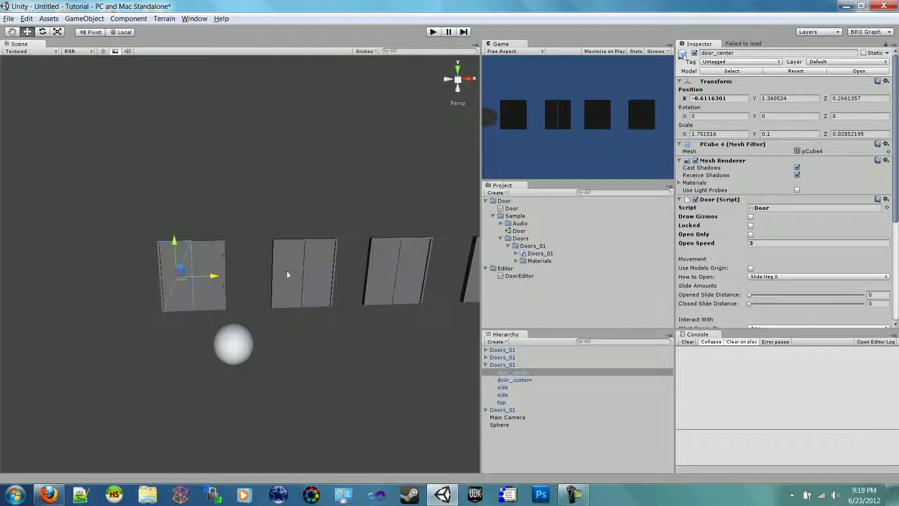
# Set door_center's Opened Slide Distance to 1, leaving Closed Slide Distance at 0.
pyautogui.scroll(-4, 820, 237)
pyautogui.click(878, 183)
pyautogui.write('1')
pyautogui.press('Return')
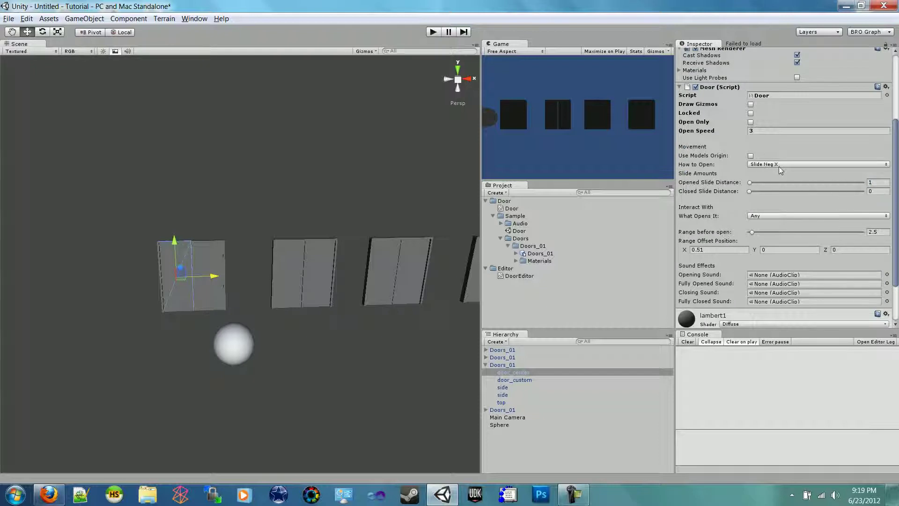
pyautogui.click(871, 182)
pyautogui.click(882, 192)
pyautogui.scroll(5, 766, 131)
pyautogui.click(751, 188)
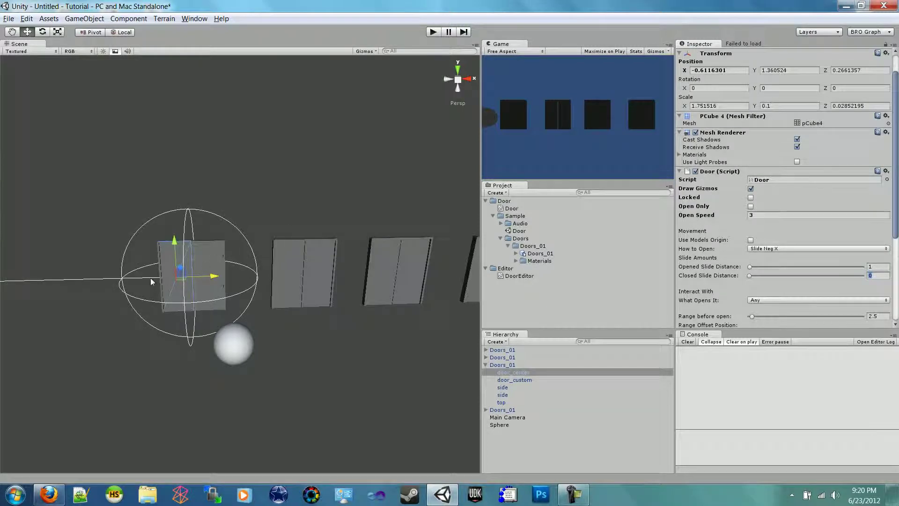
pyautogui.scroll(-3, 180, 268)
pyautogui.moveTo(181, 268); pyautogui.dragTo(345, 263, button='middle')
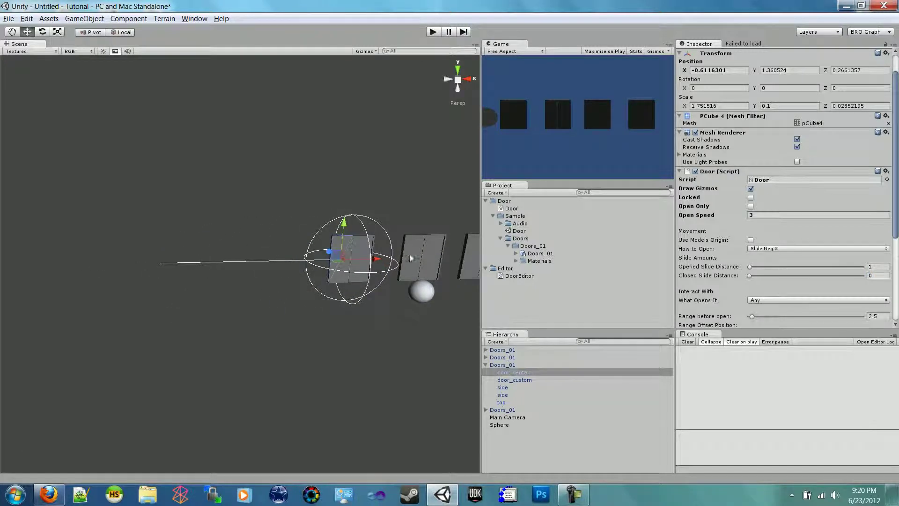
pyautogui.moveTo(322, 285); pyautogui.dragTo(268, 294, button='middle')
pyautogui.moveTo(268, 293)
pyautogui.keyDown('alt'); pyautogui.mouseDown()
pyautogui.moveTo(291, 285)
pyautogui.moveTo(276, 285)
pyautogui.mouseUp(); pyautogui.keyUp('alt')
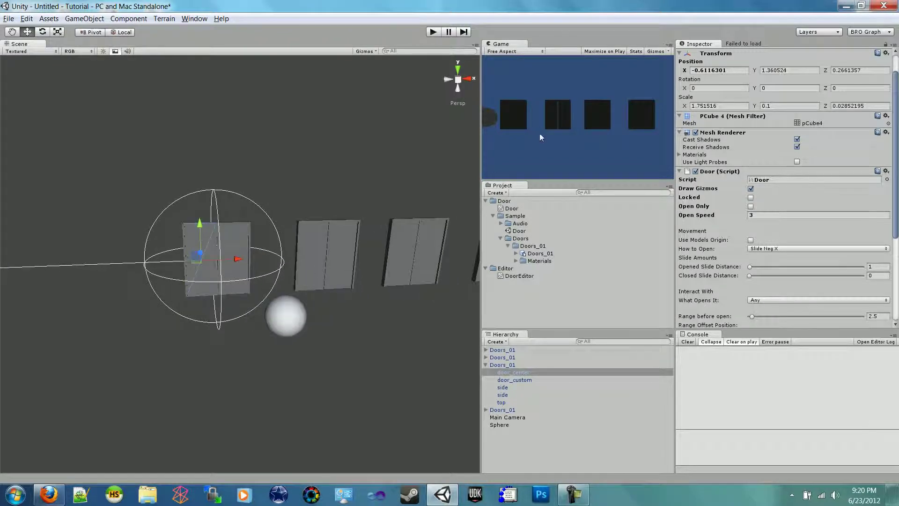
pyautogui.click(767, 214)
# Hide the range gizmo and make the first door's door_custom slide along positive X by 1.
pyautogui.click(240, 241)
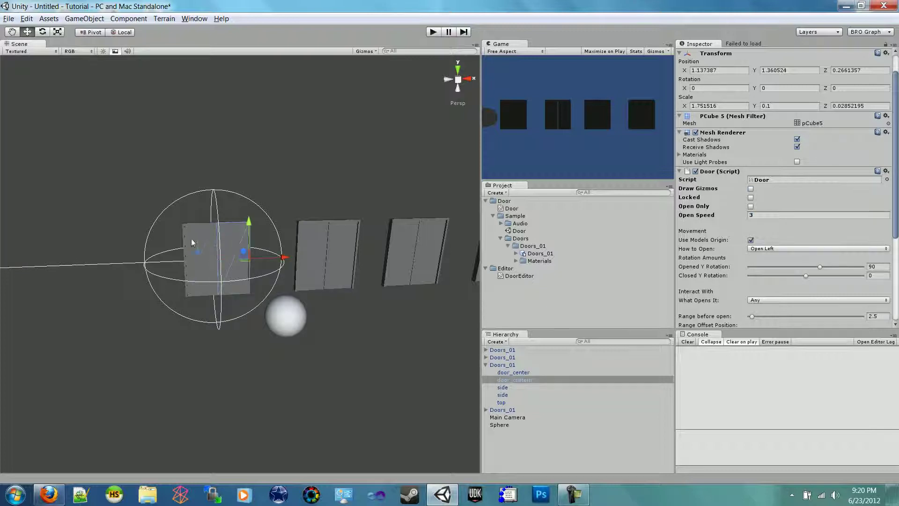
pyautogui.click(750, 189)
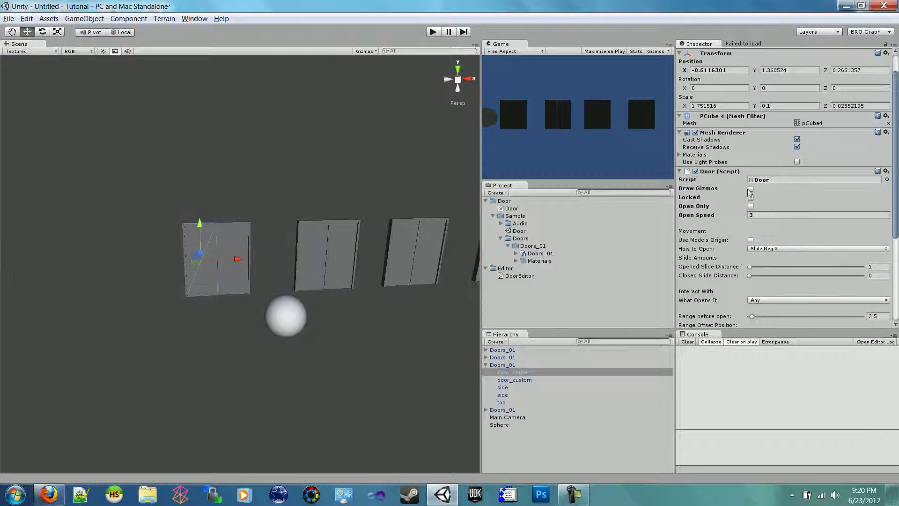
pyautogui.click(233, 236)
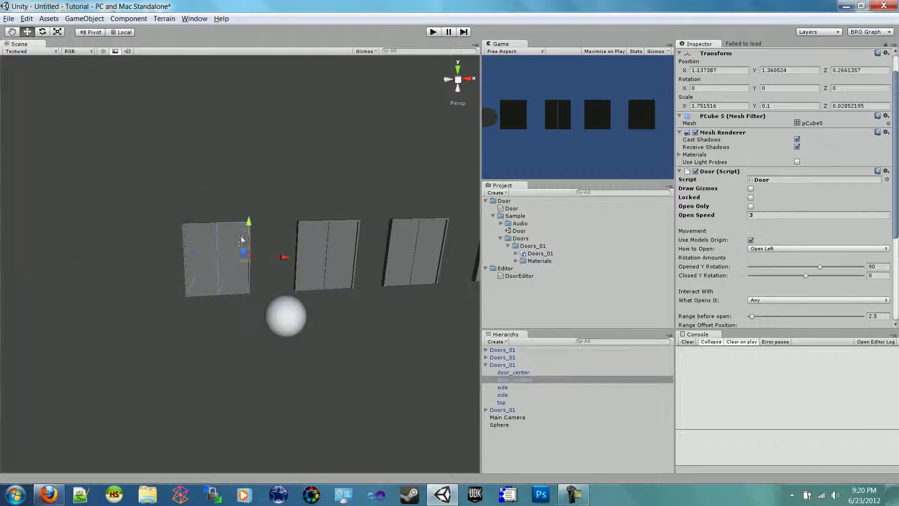
pyautogui.click(783, 251)
pyautogui.click(790, 310)
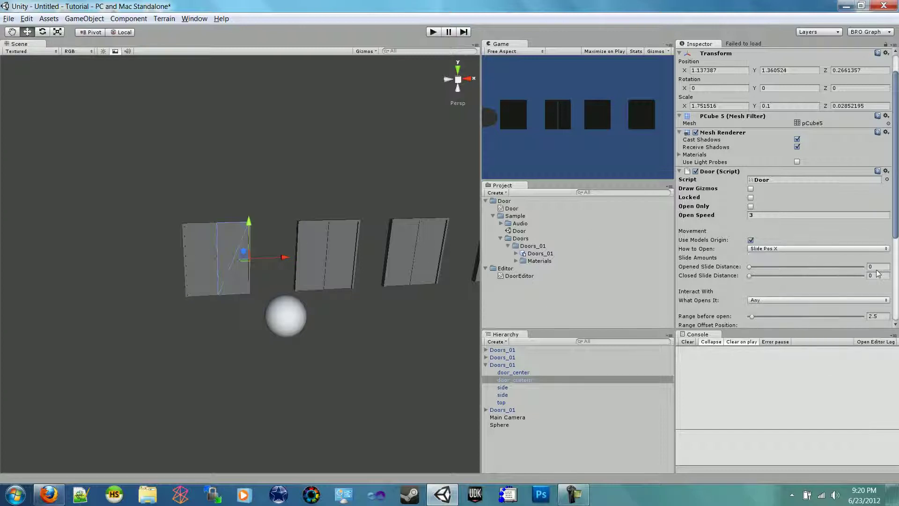
pyautogui.write('1')
# Compare the first door's two halves' settings, ending on door_custom.
pyautogui.scroll(-4, 773, 210)
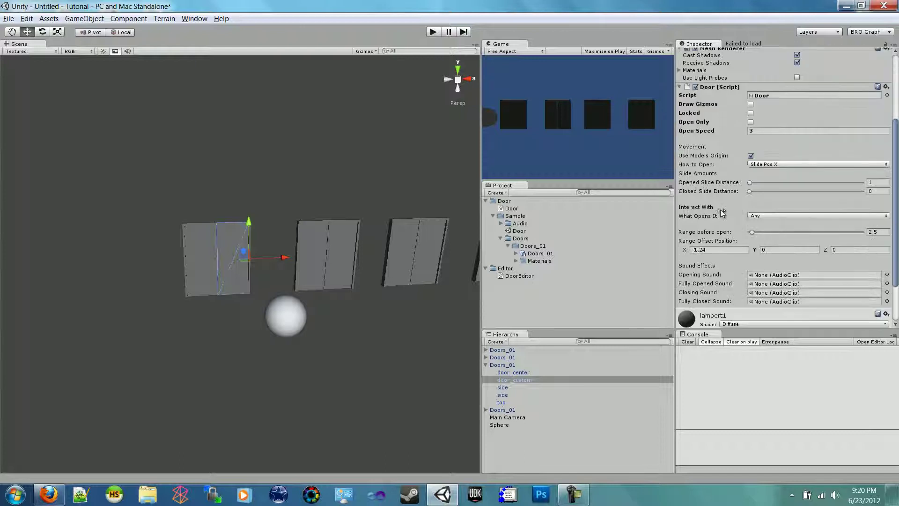
pyautogui.click(198, 240)
pyautogui.click(242, 248)
pyautogui.click(198, 258)
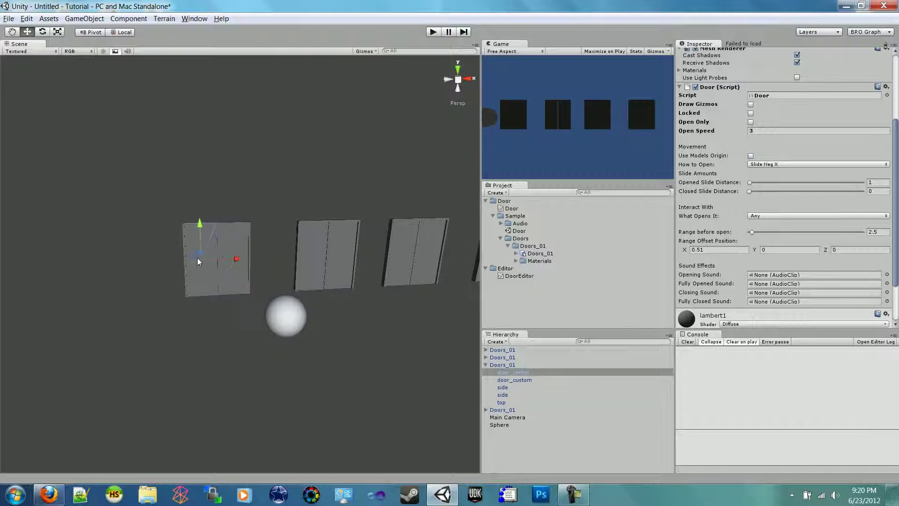
pyautogui.click(237, 243)
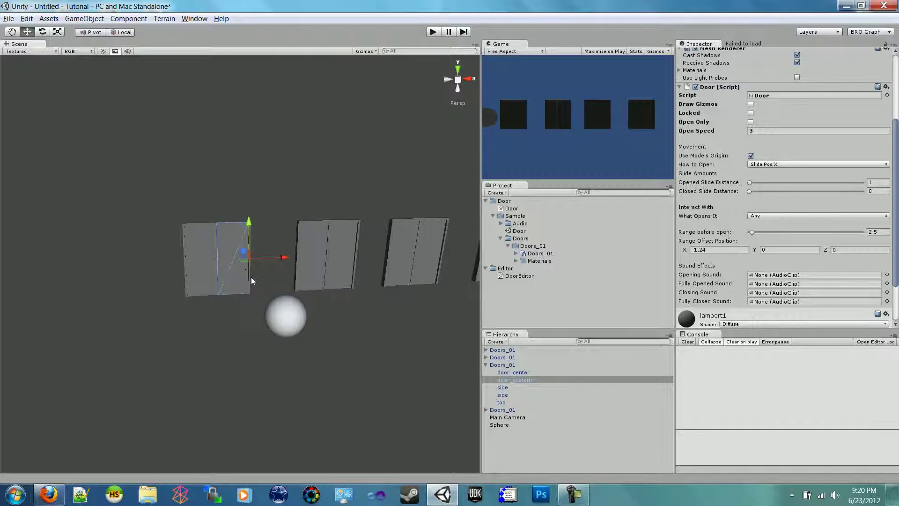
pyautogui.click(202, 244)
pyautogui.click(239, 243)
pyautogui.scroll(5, 783, 235)
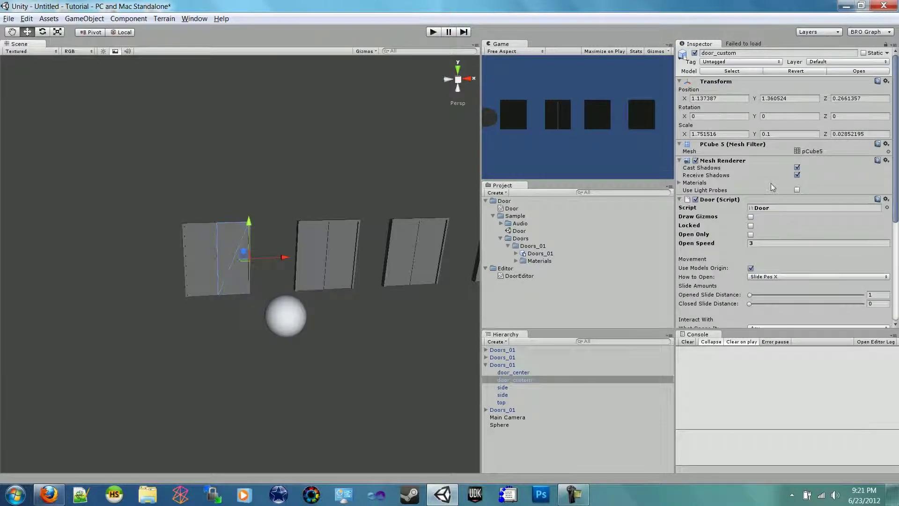
pyautogui.scroll(-5, 825, 229)
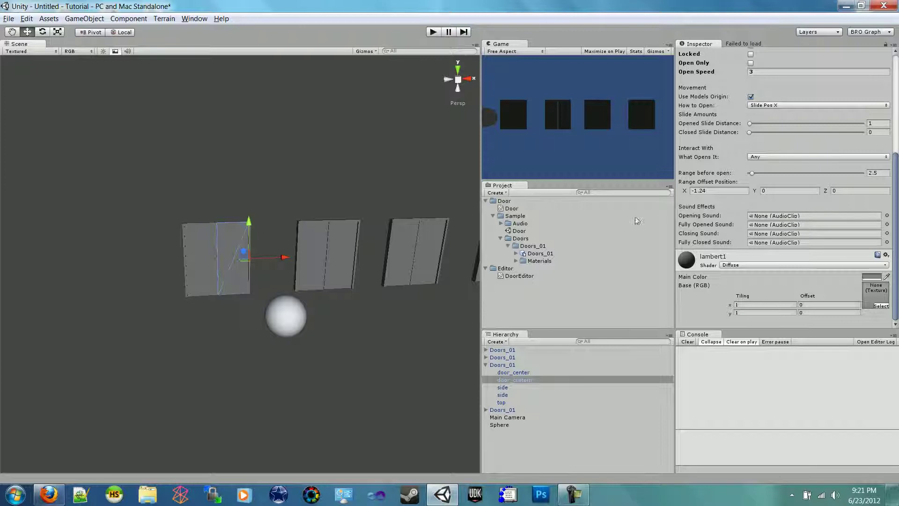
# Assign the Sample > Audio close, closed, open and opened clips to door_custom's four Sound Effects slots.
pyautogui.click(500, 223)
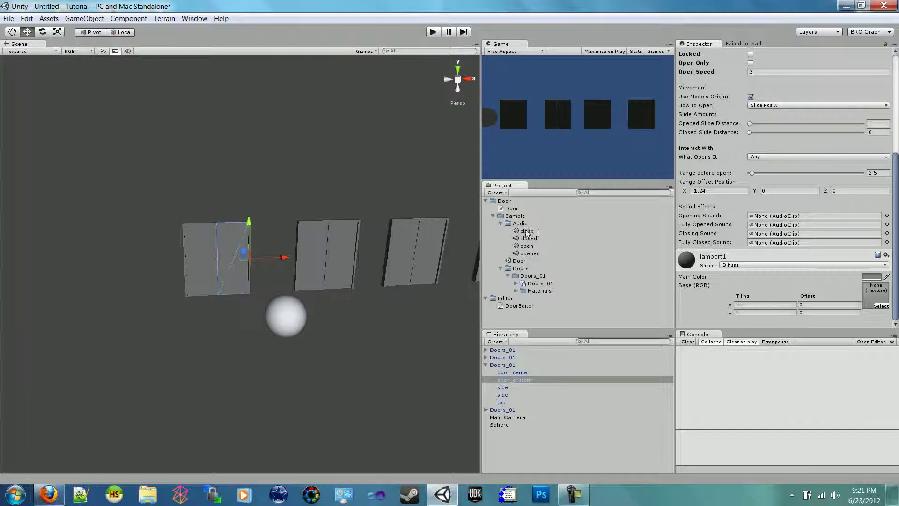
pyautogui.moveTo(524, 232); pyautogui.dragTo(768, 235)
pyautogui.moveTo(528, 238); pyautogui.dragTo(763, 245)
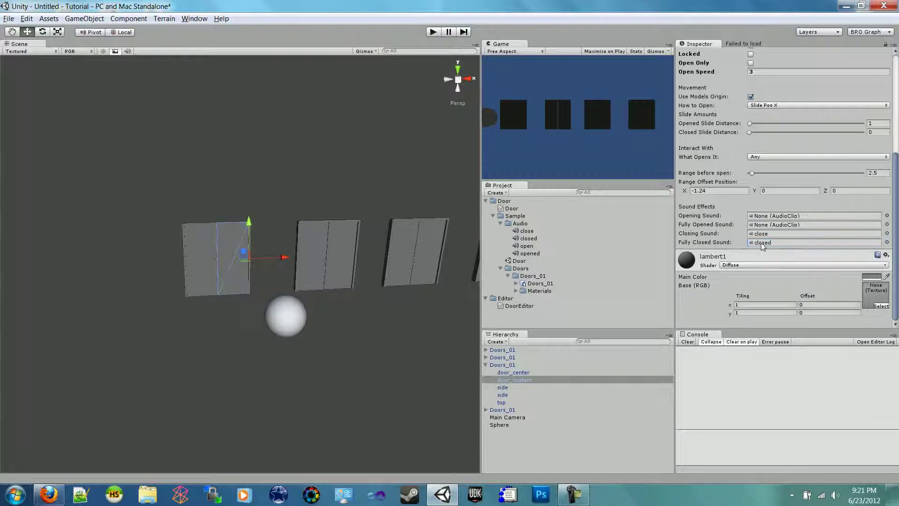
pyautogui.moveTo(541, 246); pyautogui.dragTo(766, 216)
pyautogui.moveTo(529, 253); pyautogui.dragTo(781, 228)
# Raise the volume, enter play mode, and drag the sphere up to the first door to slide it open.
pyautogui.press('XF86AudioRaiseVolume')
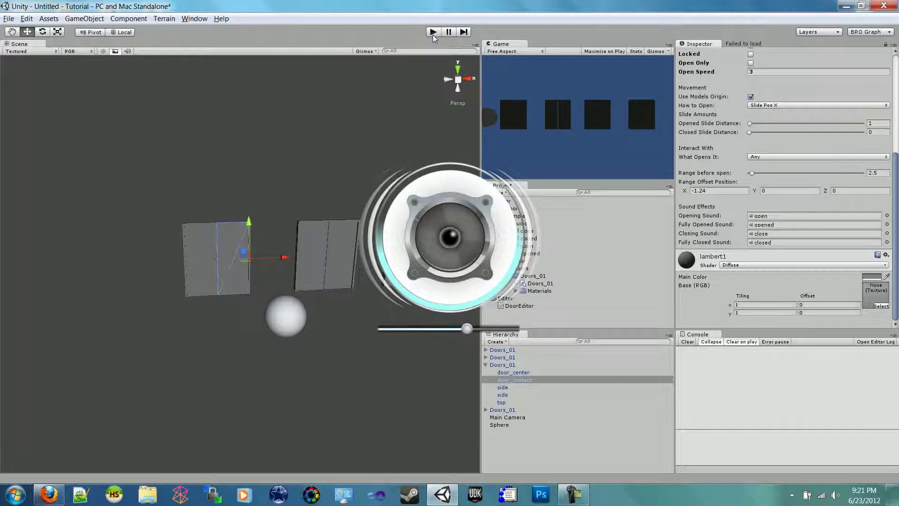
pyautogui.press('XF86AudioRaiseVolume')
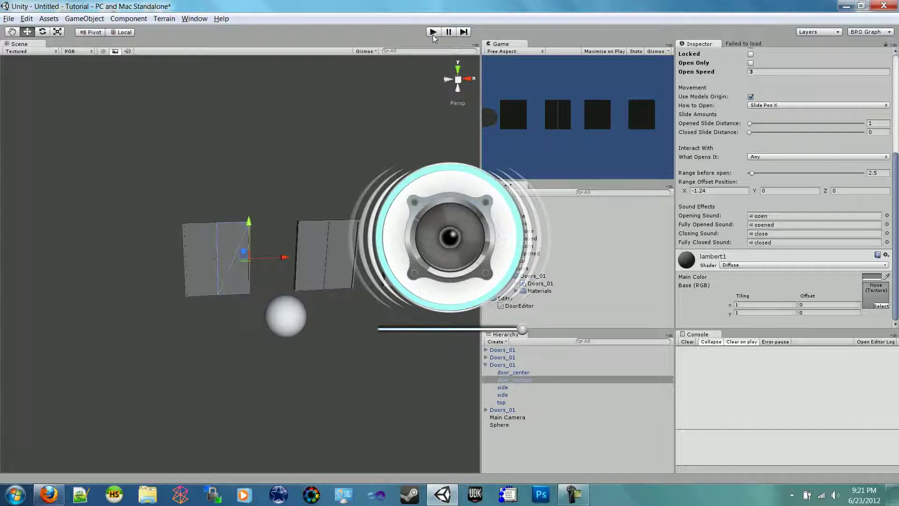
pyautogui.click(432, 32)
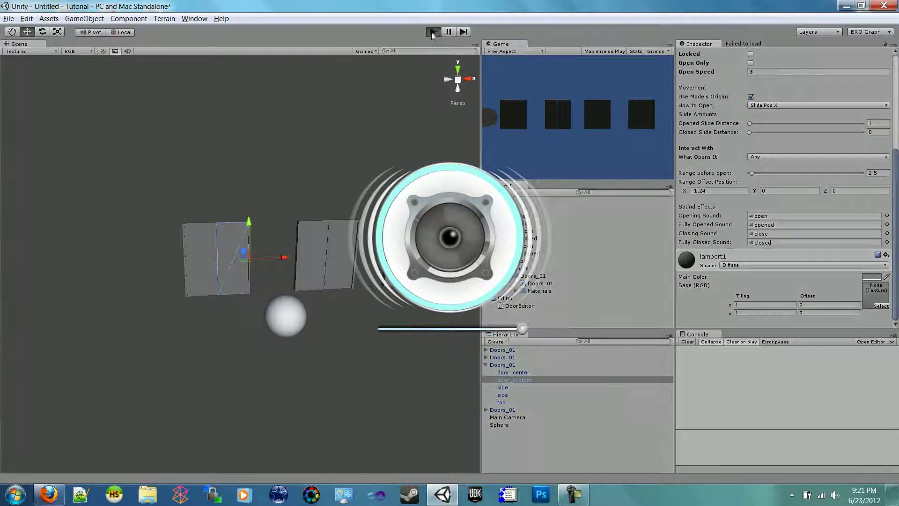
pyautogui.click(287, 316)
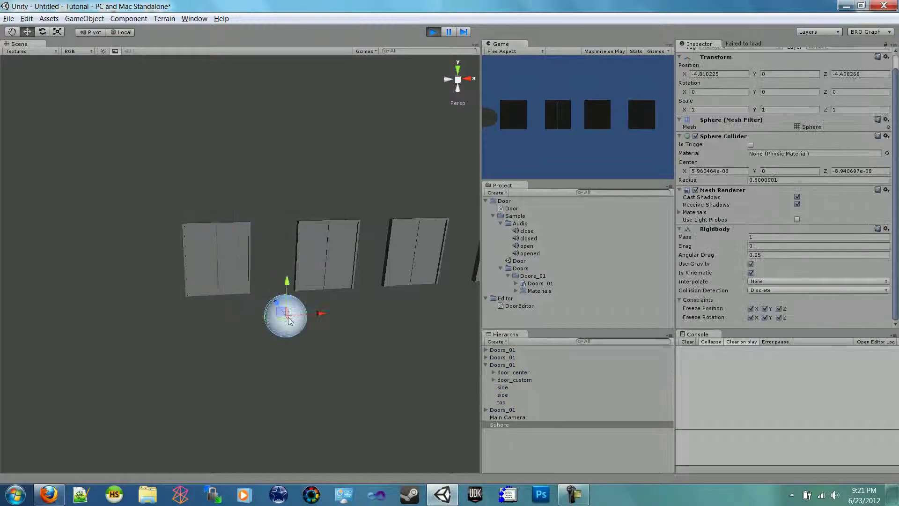
pyautogui.moveTo(286, 316)
pyautogui.mouseDown()
pyautogui.moveTo(219, 294)
pyautogui.moveTo(297, 329)
pyautogui.mouseUp()
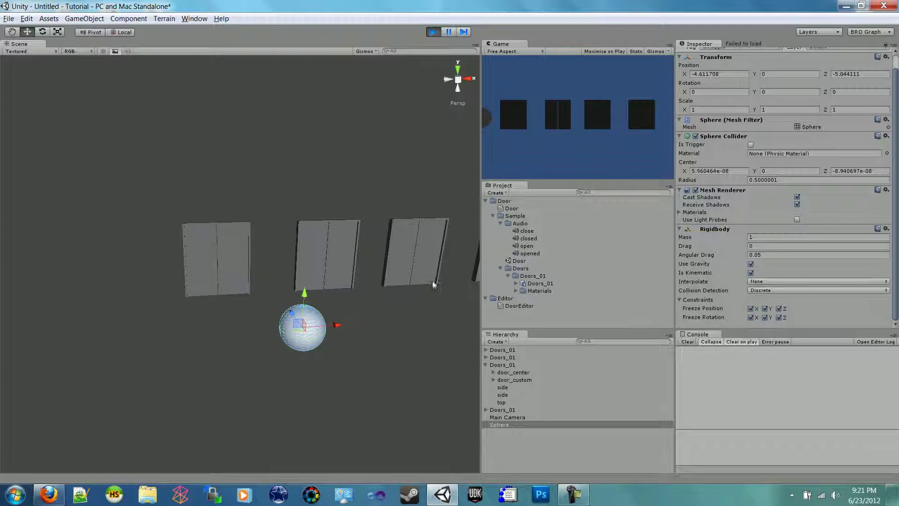
pyautogui.click(226, 260)
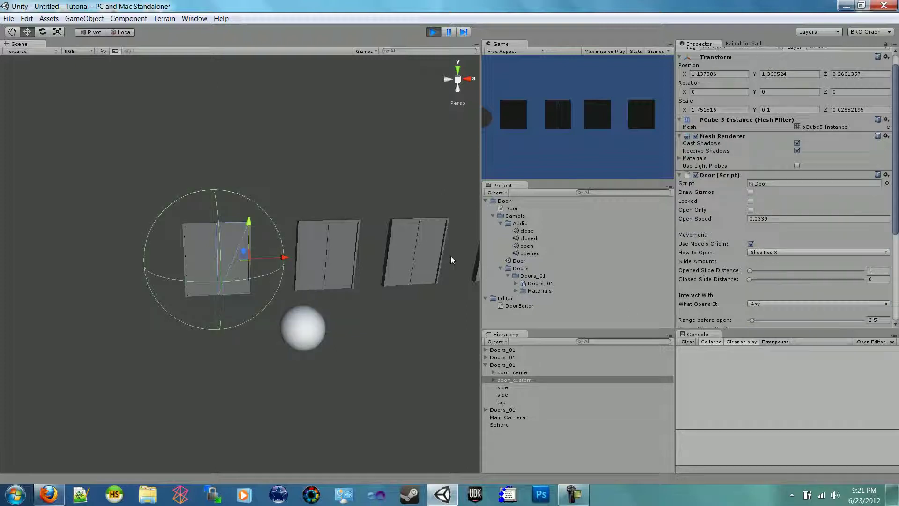
pyautogui.click(209, 257)
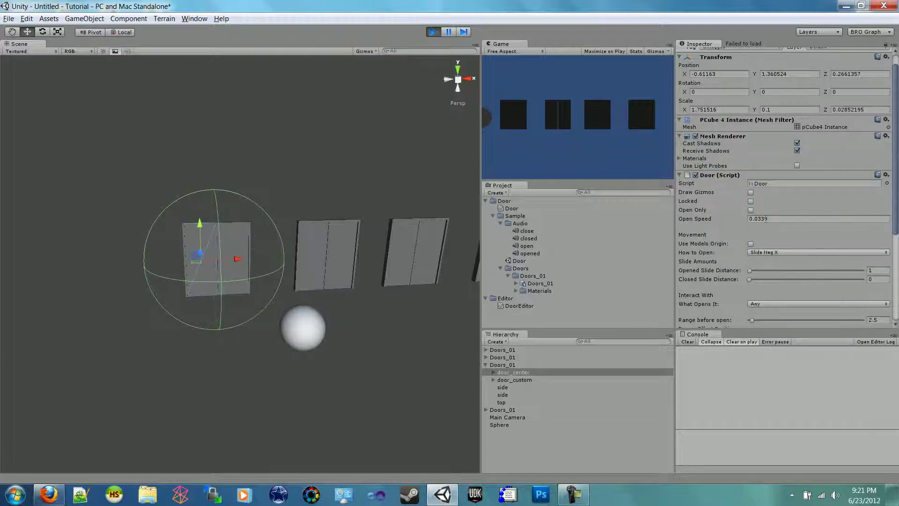
# Stop play mode and set Open Speed to 0.65 on both halves of the first door.
pyautogui.click(433, 32)
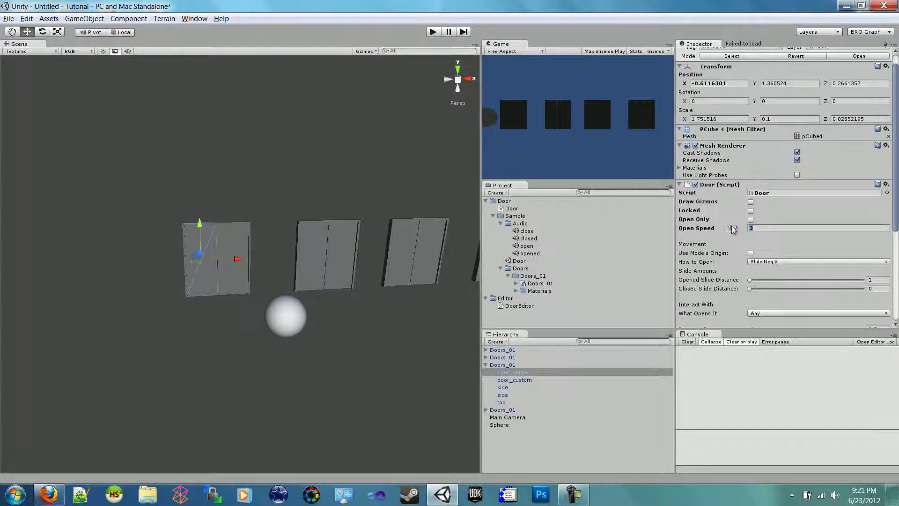
pyautogui.write('.65')
pyautogui.click(237, 240)
pyautogui.click(238, 240)
pyautogui.click(755, 228)
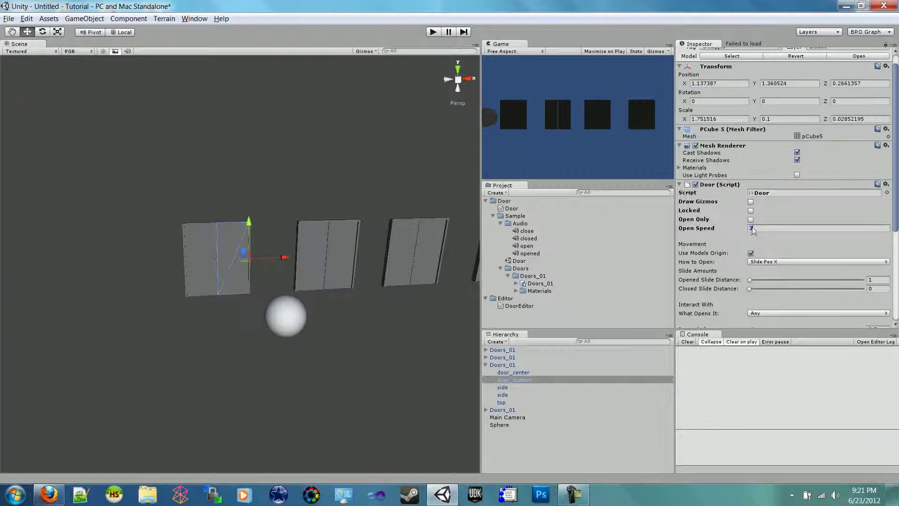
pyautogui.write('0.65')
pyautogui.press('Return')
# Play-test the slower first door by dragging the sphere onto it, then stop play mode.
pyautogui.click(433, 32)
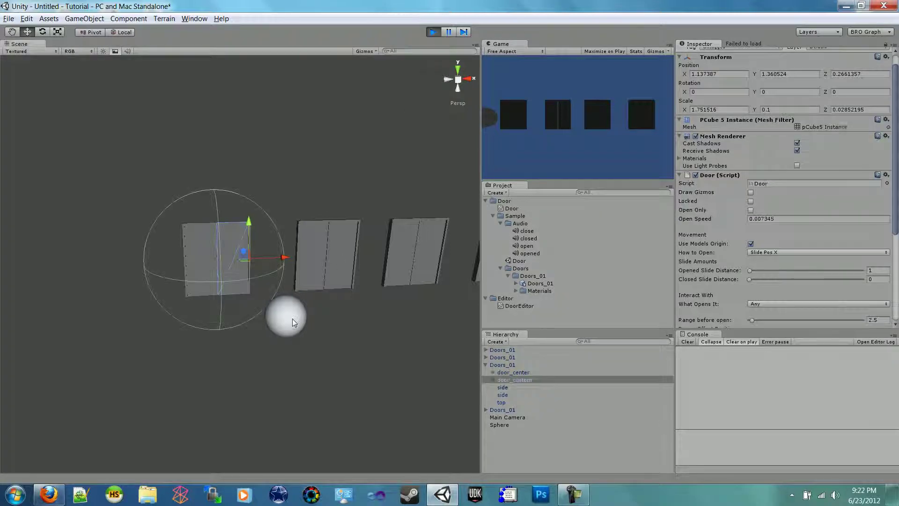
pyautogui.click(292, 319)
pyautogui.moveTo(290, 317); pyautogui.dragTo(314, 338)
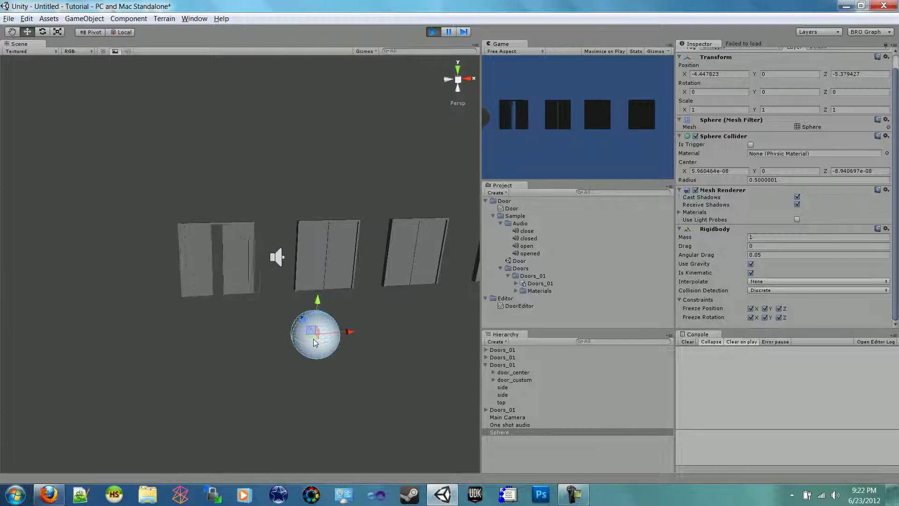
pyautogui.click(433, 31)
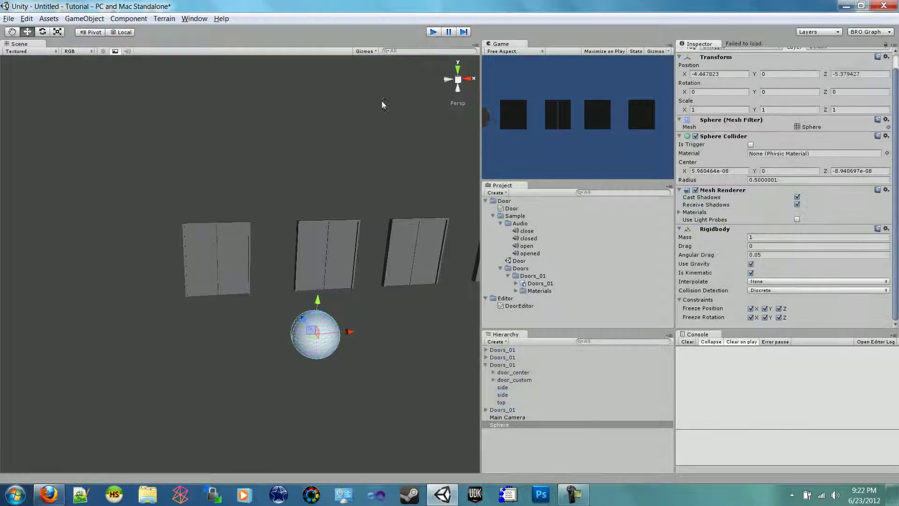
# Check the first door halves' Open Speed values and orbit the view to see the whole row.
pyautogui.click(238, 241)
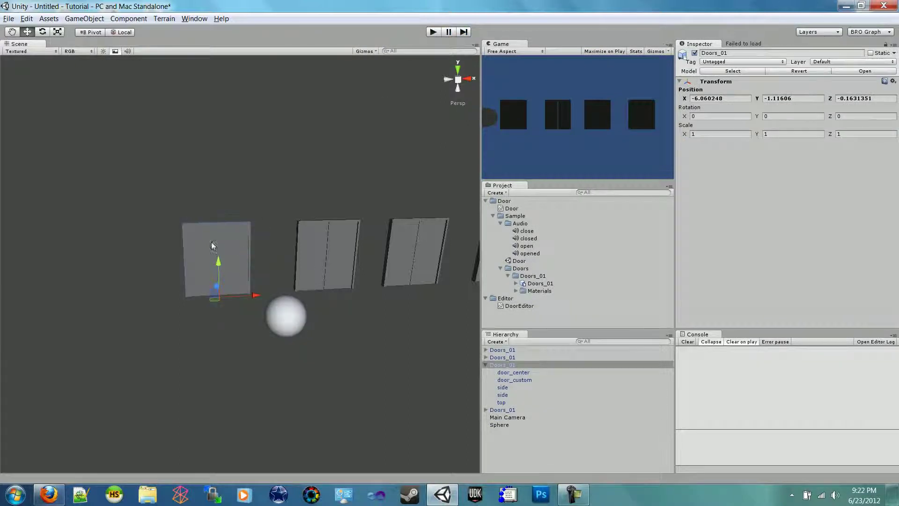
pyautogui.click(243, 244)
pyautogui.click(704, 246)
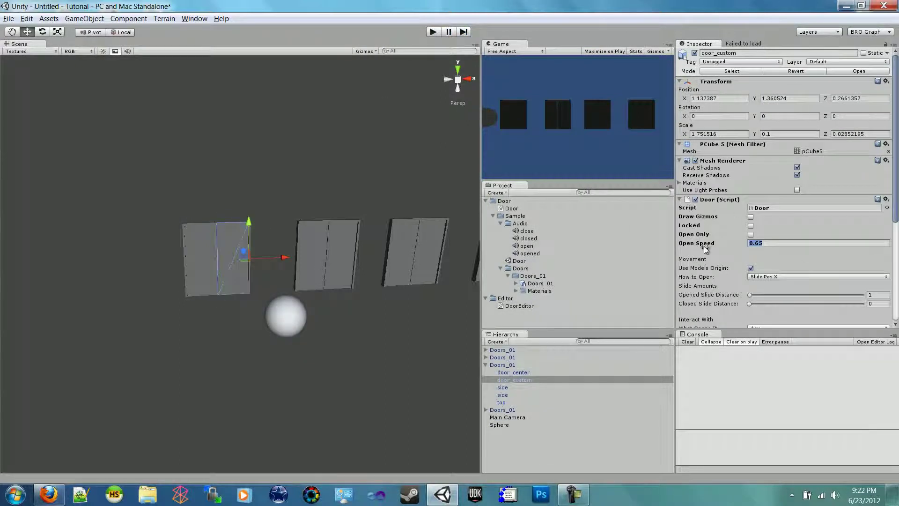
pyautogui.click(194, 252)
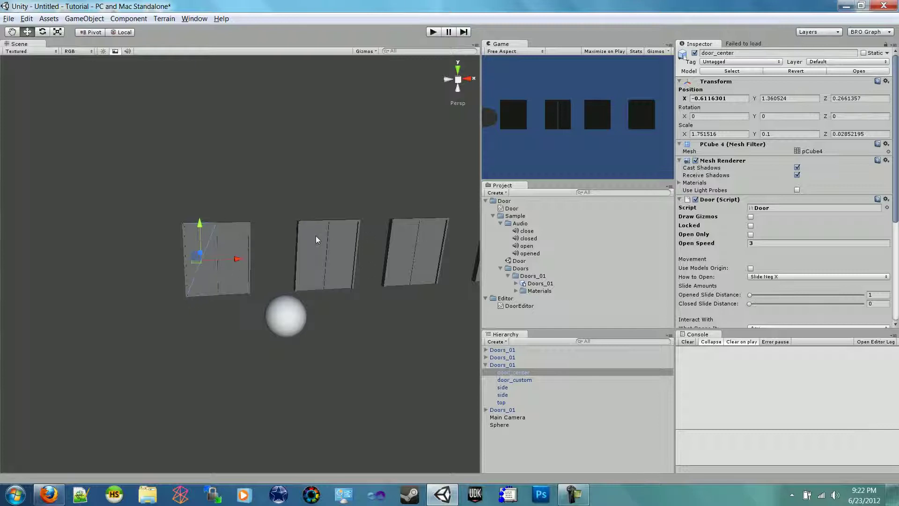
pyautogui.keyDown('alt'); pyautogui.moveTo(317, 272); pyautogui.dragTo(261, 291); pyautogui.keyUp('alt')
# Tick Open Only on the third door's halves.
pyautogui.click(284, 266)
pyautogui.click(278, 246)
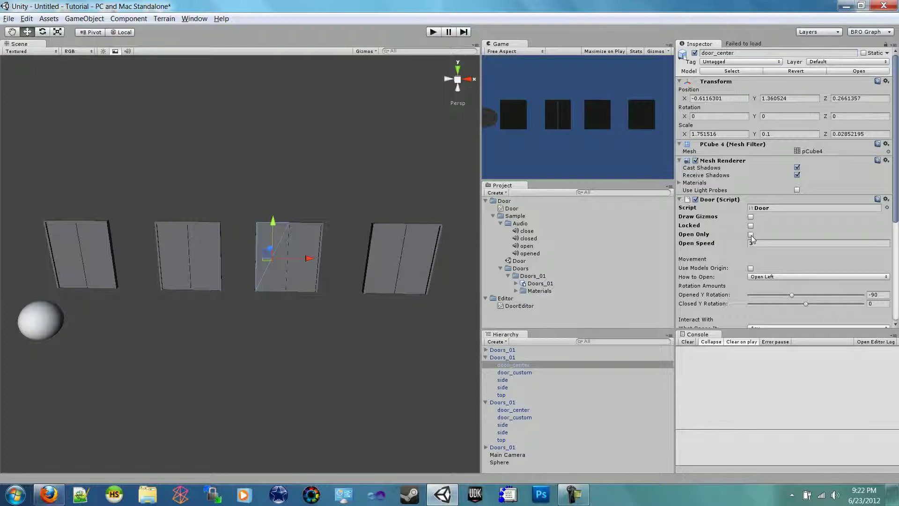
pyautogui.click(310, 248)
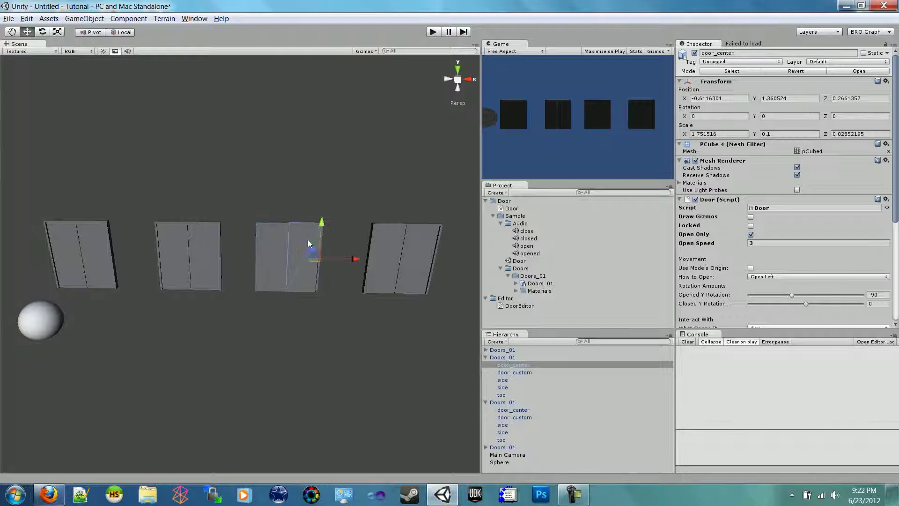
pyautogui.click(751, 235)
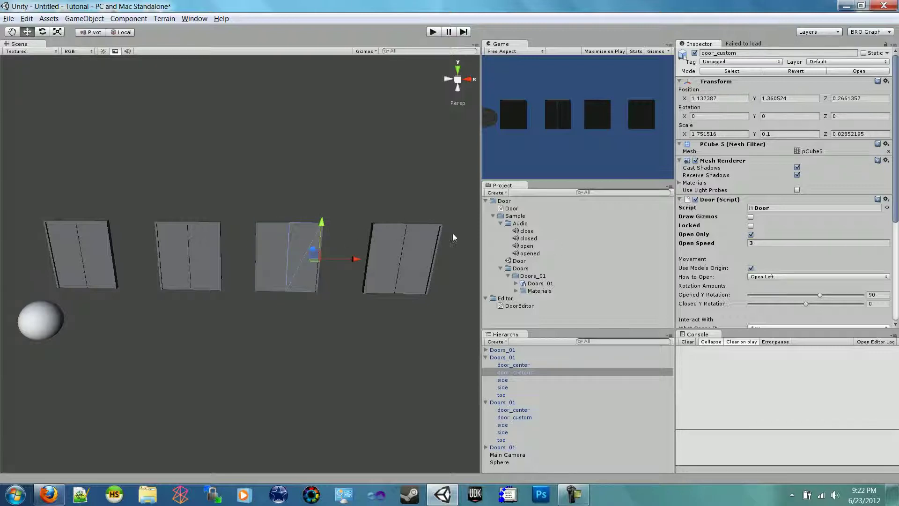
# Set the third door halves' Opened Y Rotation to -90.
pyautogui.click(281, 255)
pyautogui.scroll(-3, 727, 252)
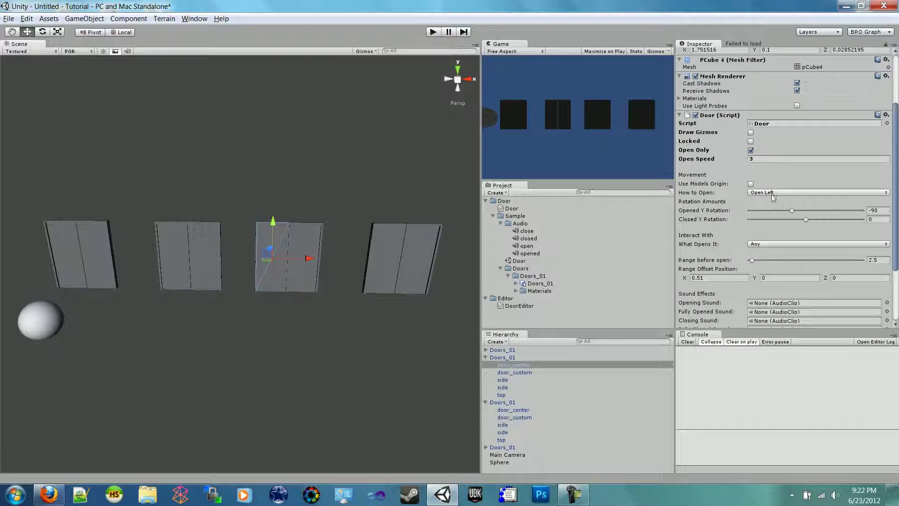
pyautogui.click(870, 210)
pyautogui.click(311, 247)
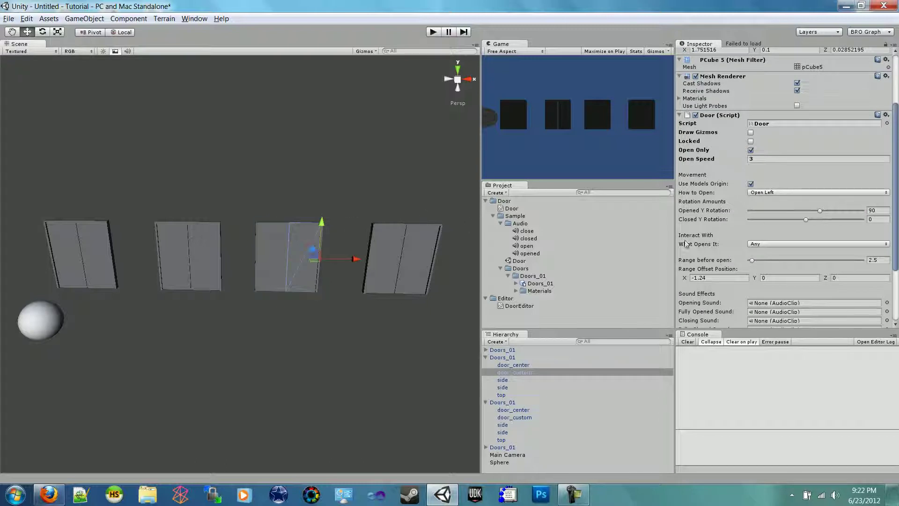
pyautogui.click(879, 210)
pyautogui.write('-90')
# Play-test the third door by moving the sphere toward it, then stop play mode.
pyautogui.click(433, 32)
pyautogui.click(40, 328)
pyautogui.moveTo(40, 329); pyautogui.dragTo(111, 373)
pyautogui.click(435, 33)
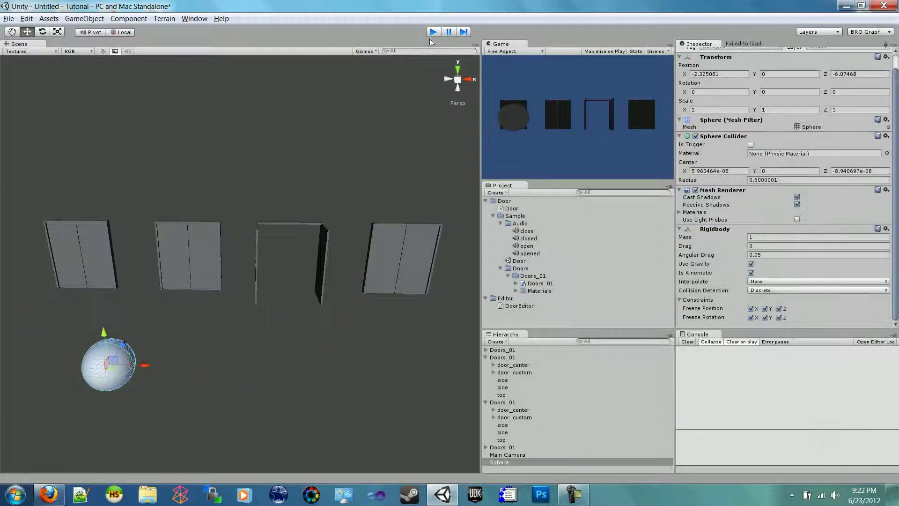
pyautogui.click(417, 240)
pyautogui.click(417, 241)
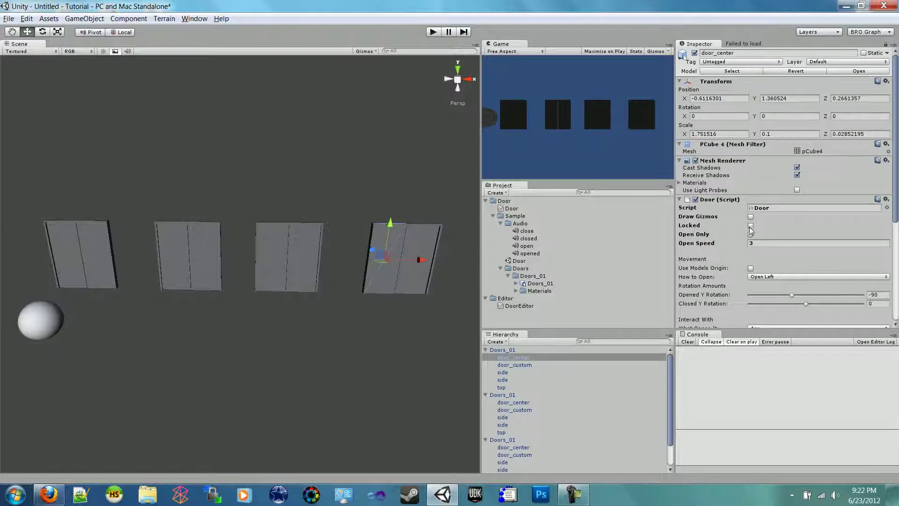
# Lock the fourth door's right half and play-test it with the sphere.
pyautogui.click(420, 242)
pyautogui.click(751, 225)
pyautogui.click(432, 32)
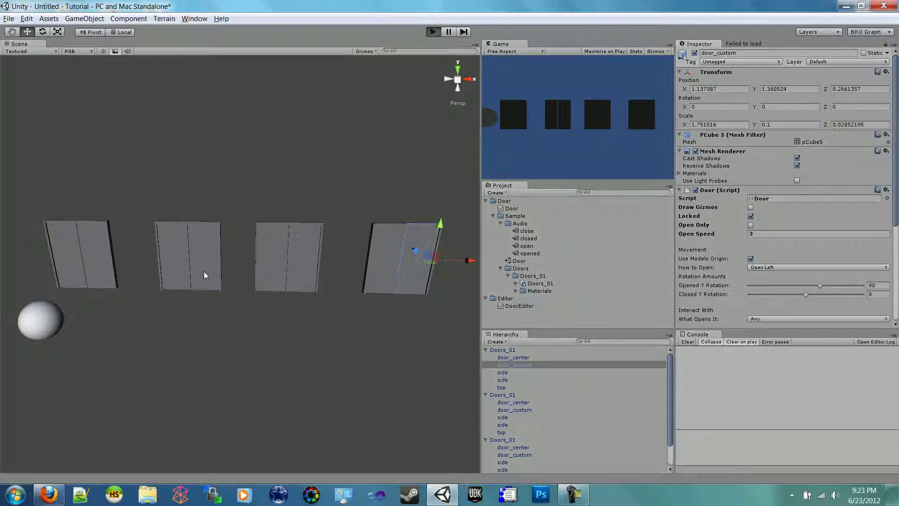
pyautogui.click(45, 321)
pyautogui.moveTo(41, 323); pyautogui.dragTo(150, 347)
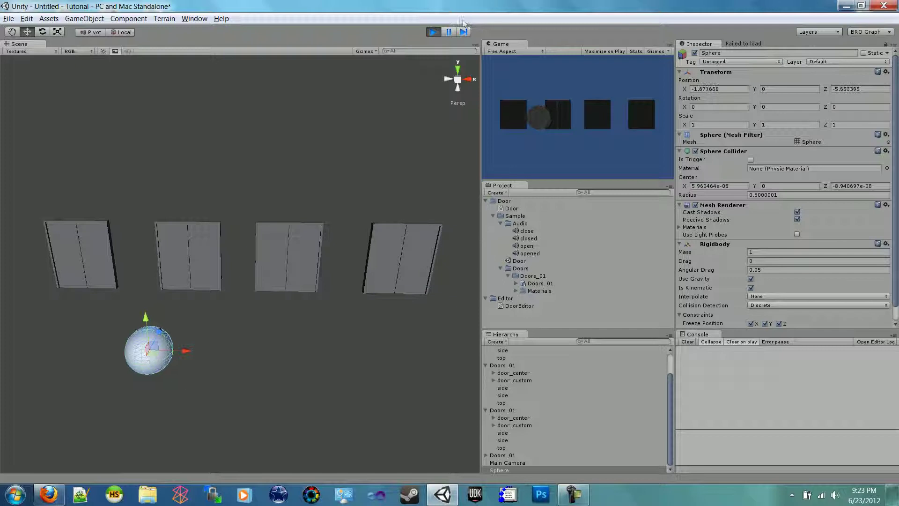
pyautogui.click(433, 32)
# Set the fourth door's left half What Opens It to Game Object, requiring Main Camera.
pyautogui.click(393, 250)
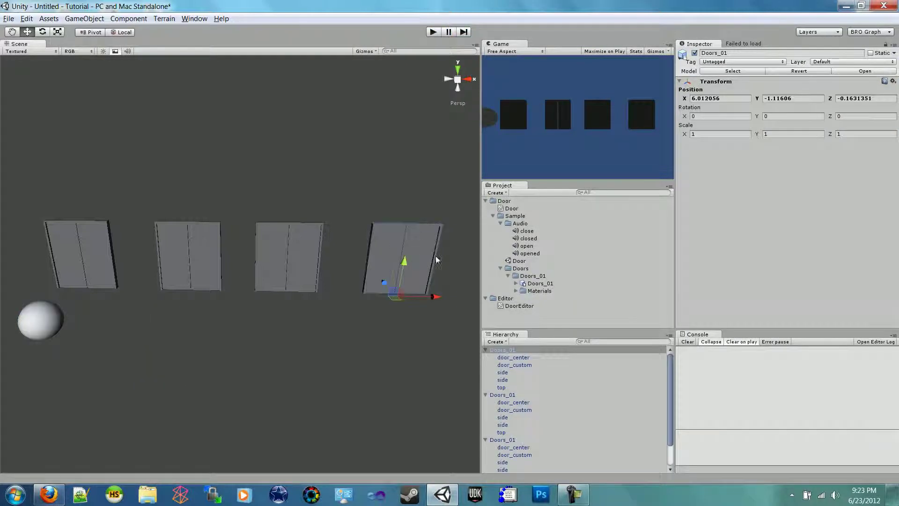
pyautogui.click(412, 251)
pyautogui.click(412, 253)
pyautogui.click(384, 258)
pyautogui.click(383, 257)
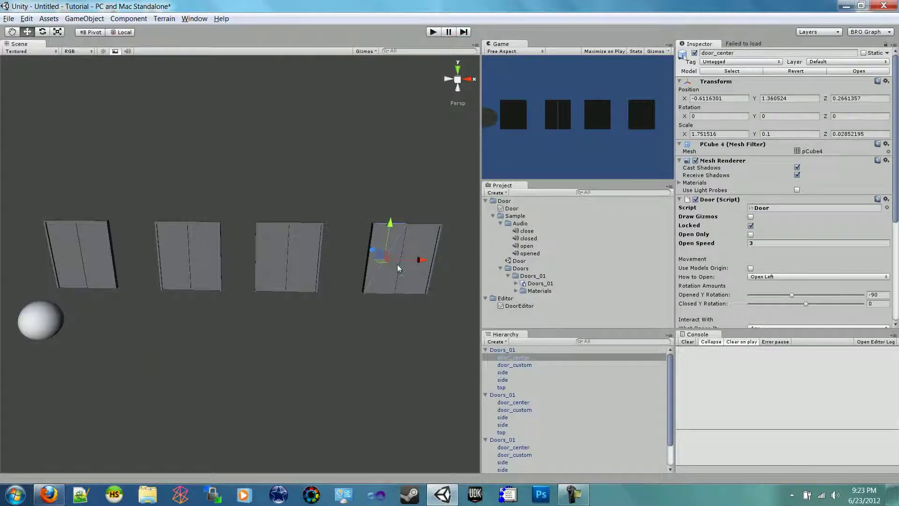
pyautogui.scroll(-3, 756, 226)
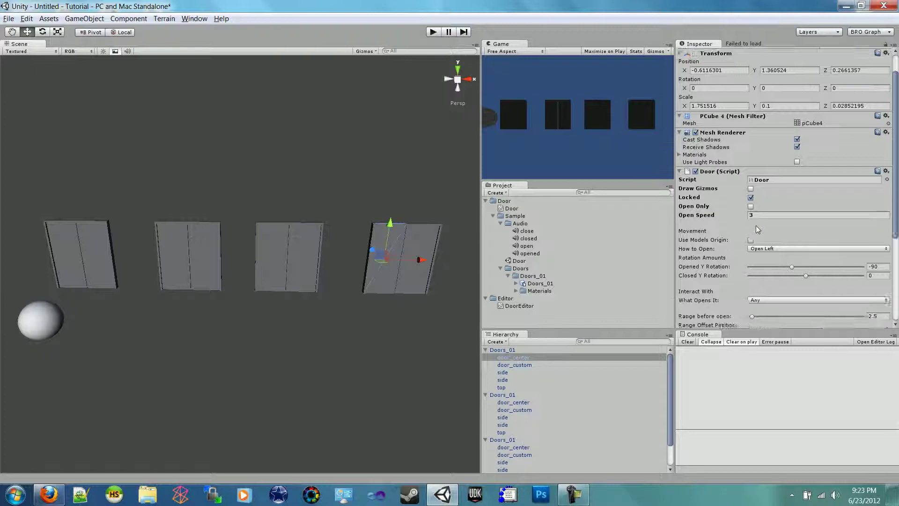
pyautogui.click(771, 244)
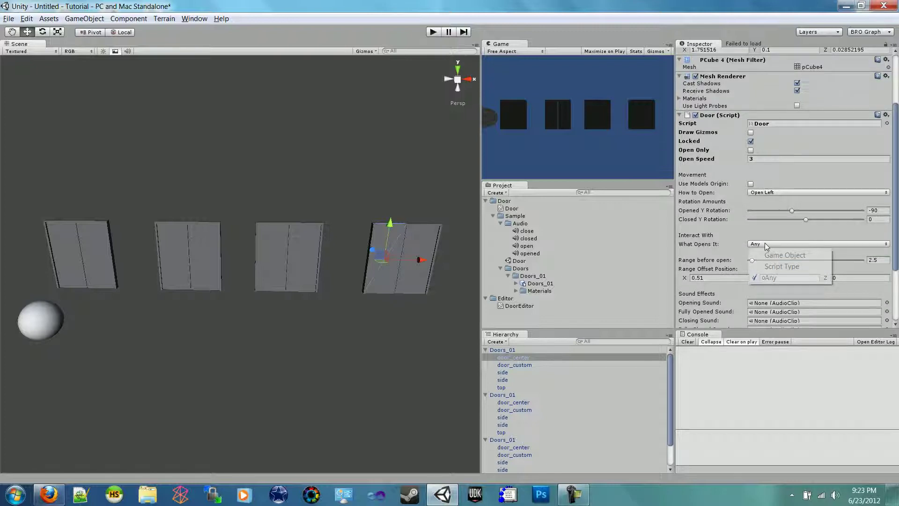
pyautogui.click(784, 255)
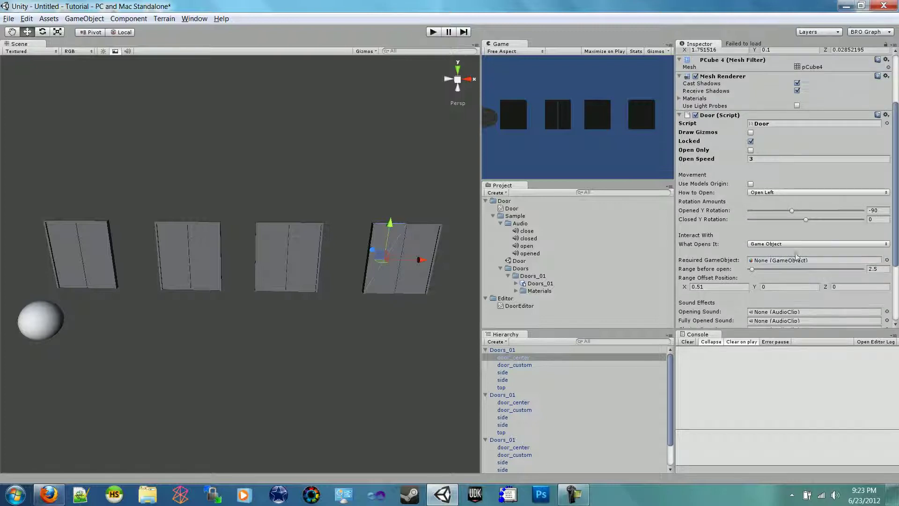
pyautogui.click(486, 350)
pyautogui.click(485, 358)
pyautogui.click(486, 364)
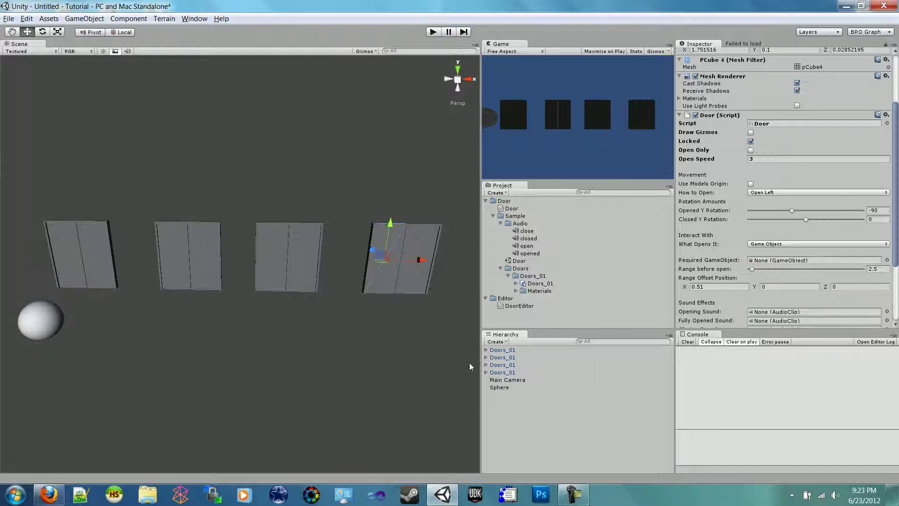
pyautogui.moveTo(508, 379); pyautogui.dragTo(781, 264)
# Play-test the locked fourth door, pushing the sphere against it, then stop play mode.
pyautogui.click(434, 32)
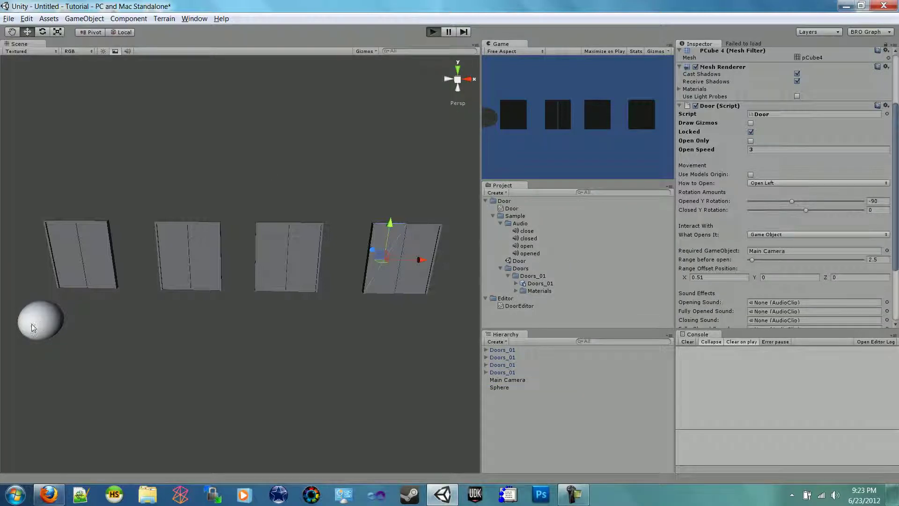
pyautogui.click(40, 321)
pyautogui.moveTo(40, 320); pyautogui.dragTo(42, 345)
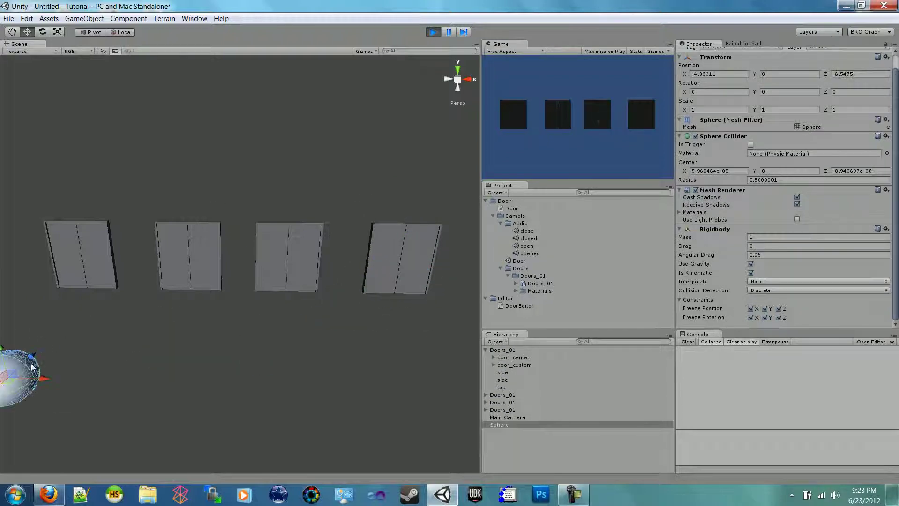
pyautogui.moveTo(10, 385); pyautogui.dragTo(105, 373)
pyautogui.click(434, 32)
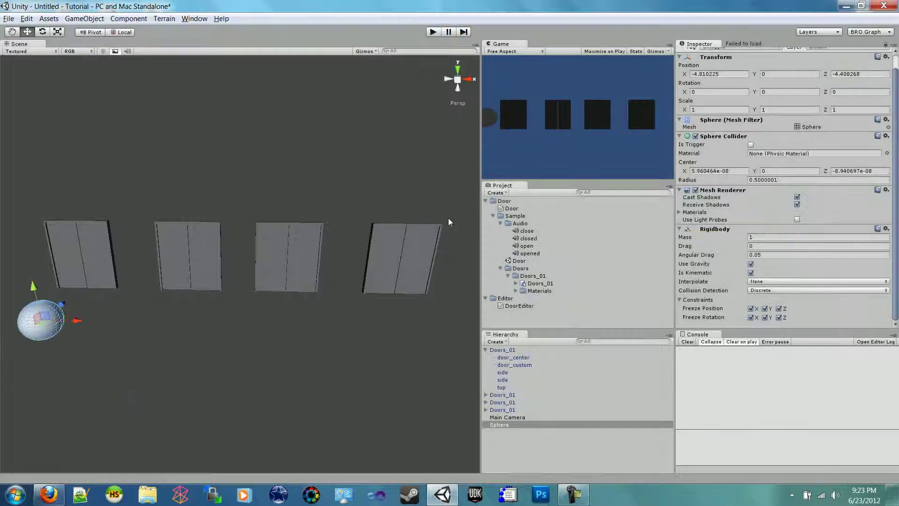
pyautogui.click(394, 252)
pyautogui.click(418, 251)
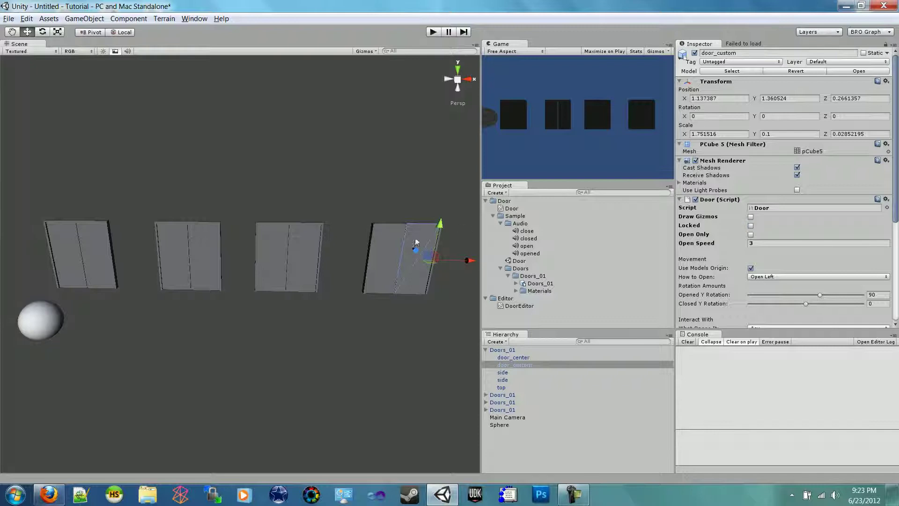
# Untick Locked on the fourth door's left half.
pyautogui.click(396, 247)
pyautogui.click(751, 225)
pyautogui.scroll(-5, 706, 237)
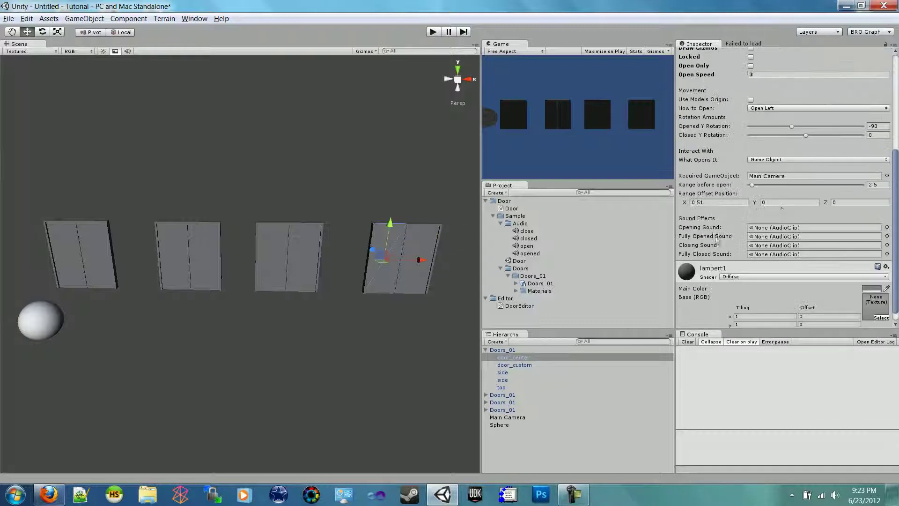
# Set the fourth door's right half What Opens It to Game Object with Main Camera required.
pyautogui.click(425, 241)
pyautogui.click(781, 162)
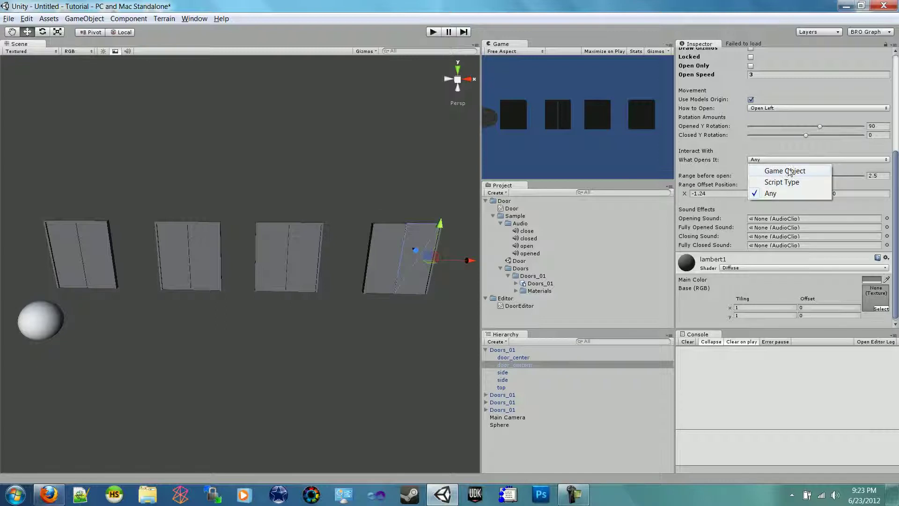
pyautogui.click(790, 175)
pyautogui.moveTo(505, 418); pyautogui.dragTo(796, 177)
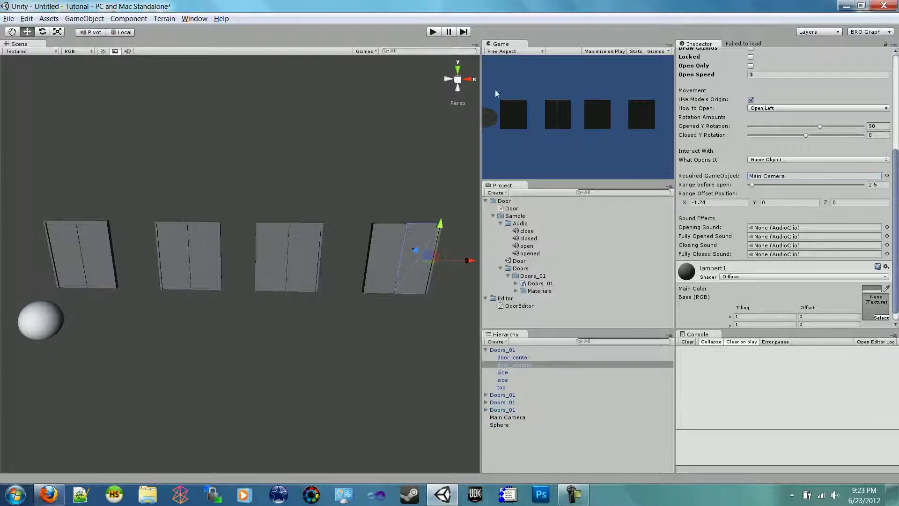
# Play-test the fourth door with the sphere, then move the sphere under the third door.
pyautogui.click(434, 33)
pyautogui.click(43, 321)
pyautogui.moveTo(43, 322); pyautogui.dragTo(167, 325)
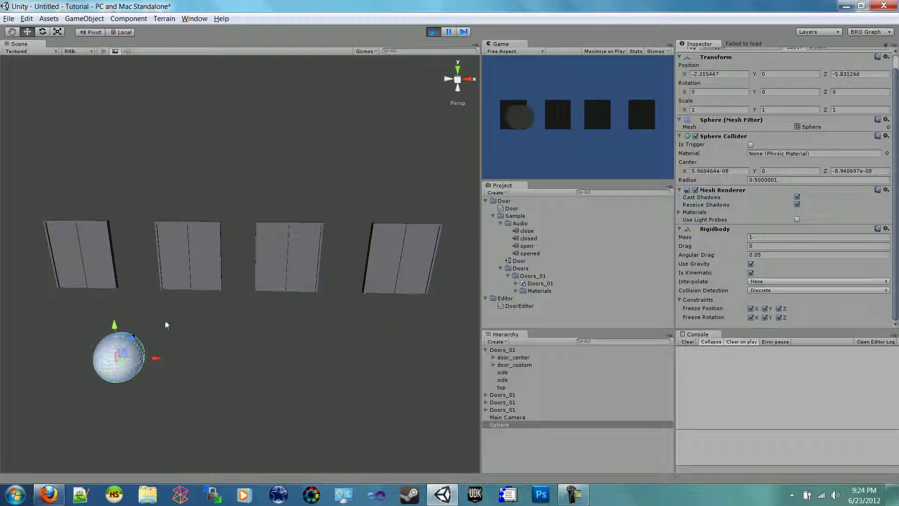
pyautogui.click(432, 35)
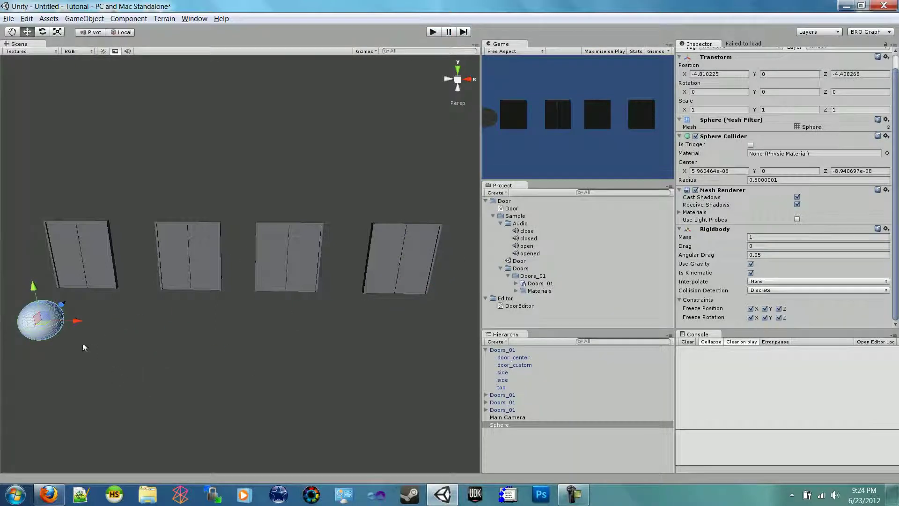
pyautogui.moveTo(80, 322); pyautogui.dragTo(302, 322)
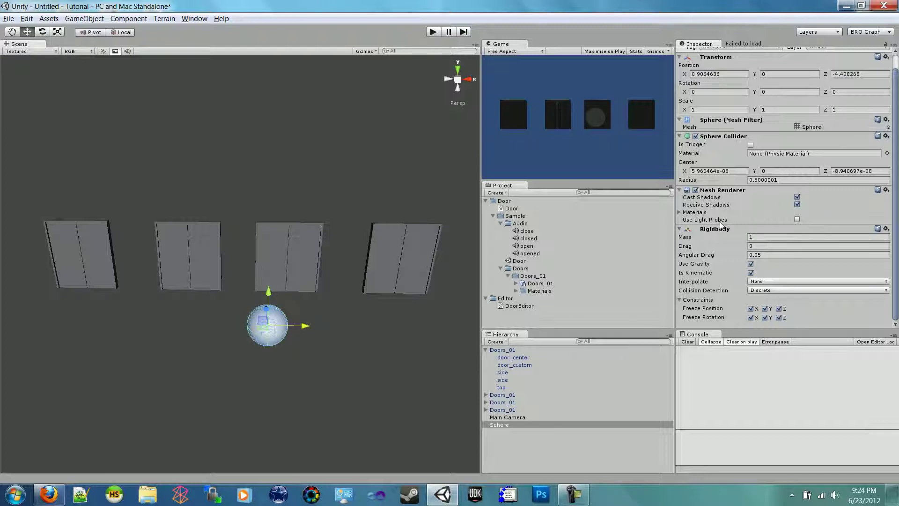
pyautogui.click(381, 268)
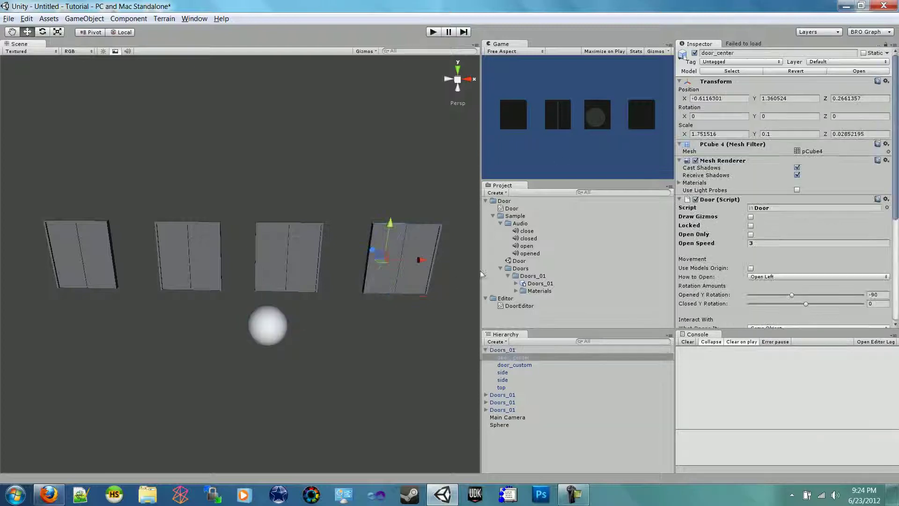
# Make the Sphere the Required GameObject on both halves of the fourth door.
pyautogui.scroll(-5, 818, 259)
pyautogui.moveTo(505, 425); pyautogui.dragTo(773, 233)
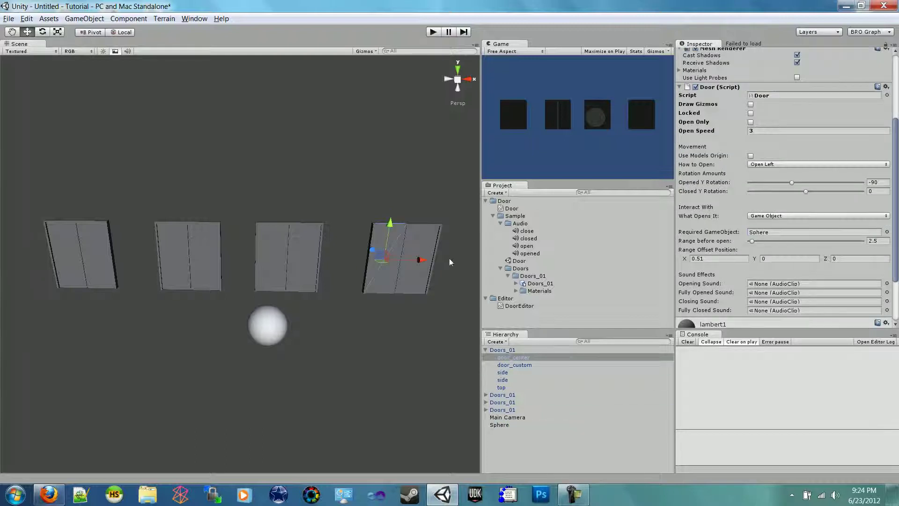
pyautogui.click(420, 237)
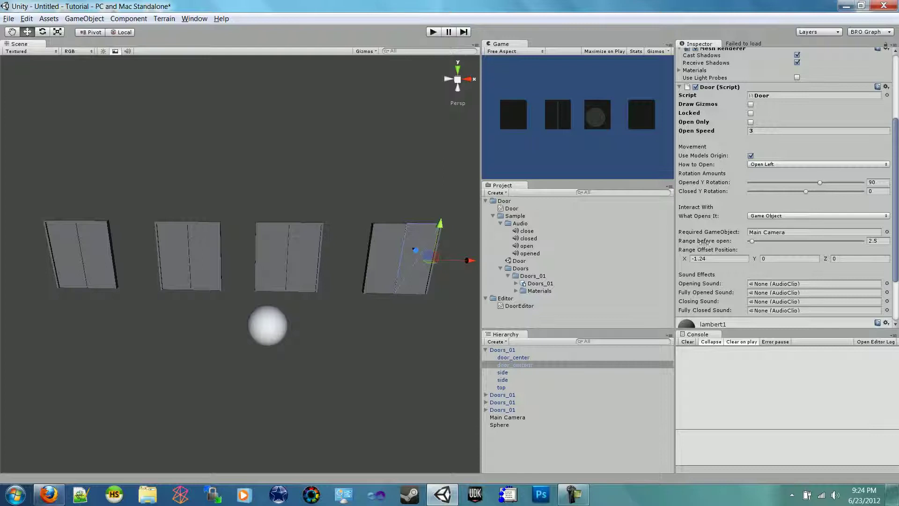
pyautogui.moveTo(498, 425); pyautogui.dragTo(801, 218)
# Play-test the fourth door by moving the sphere next to it, then stop play mode.
pyautogui.click(433, 32)
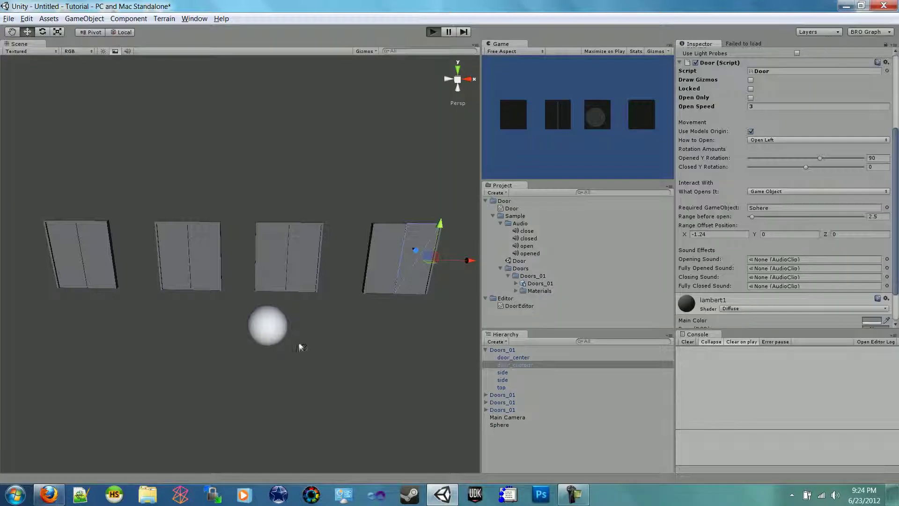
pyautogui.click(271, 330)
pyautogui.moveTo(271, 330); pyautogui.dragTo(312, 344)
pyautogui.click(433, 31)
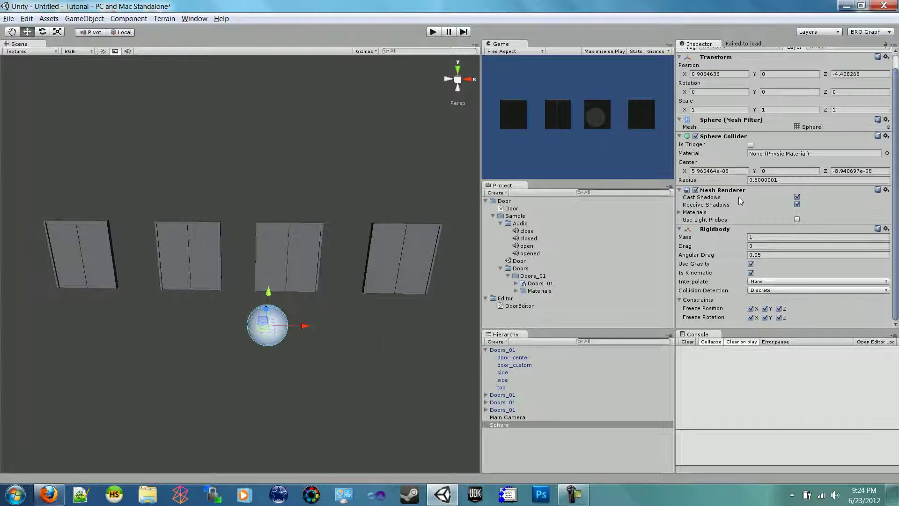
pyautogui.click(384, 268)
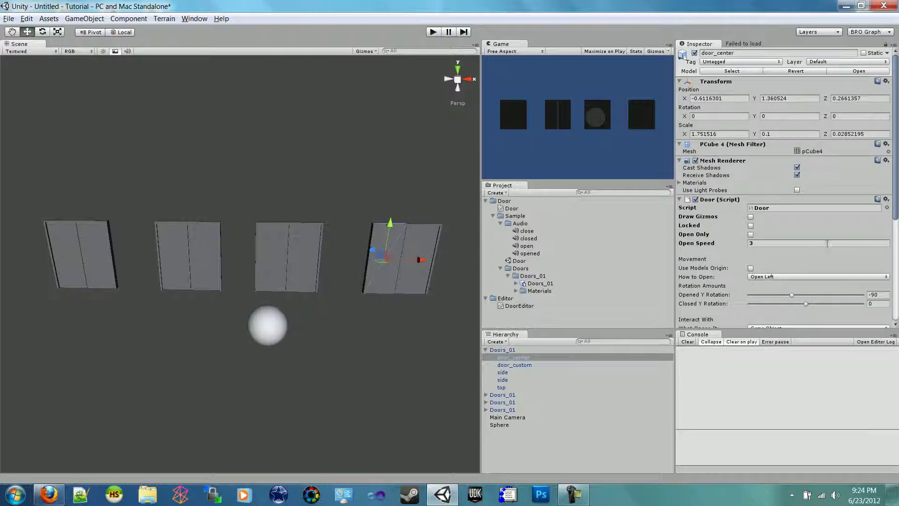
pyautogui.scroll(-3, 729, 253)
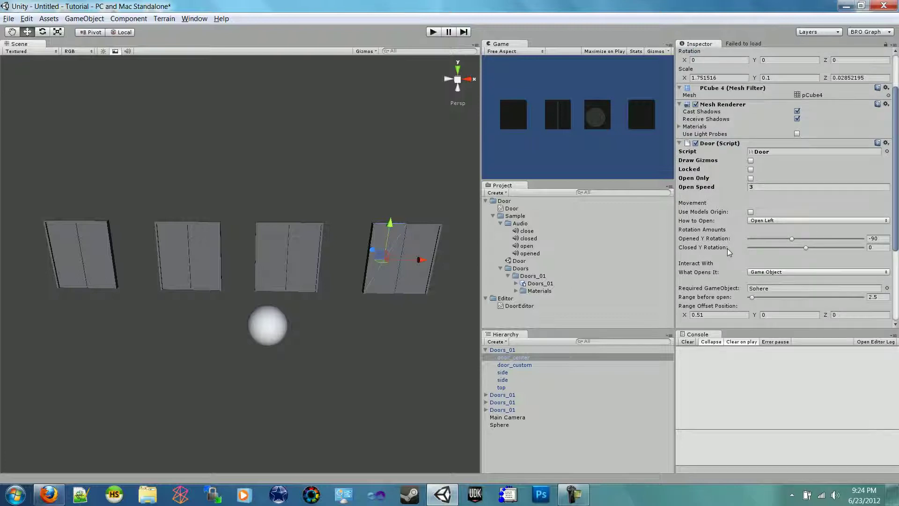